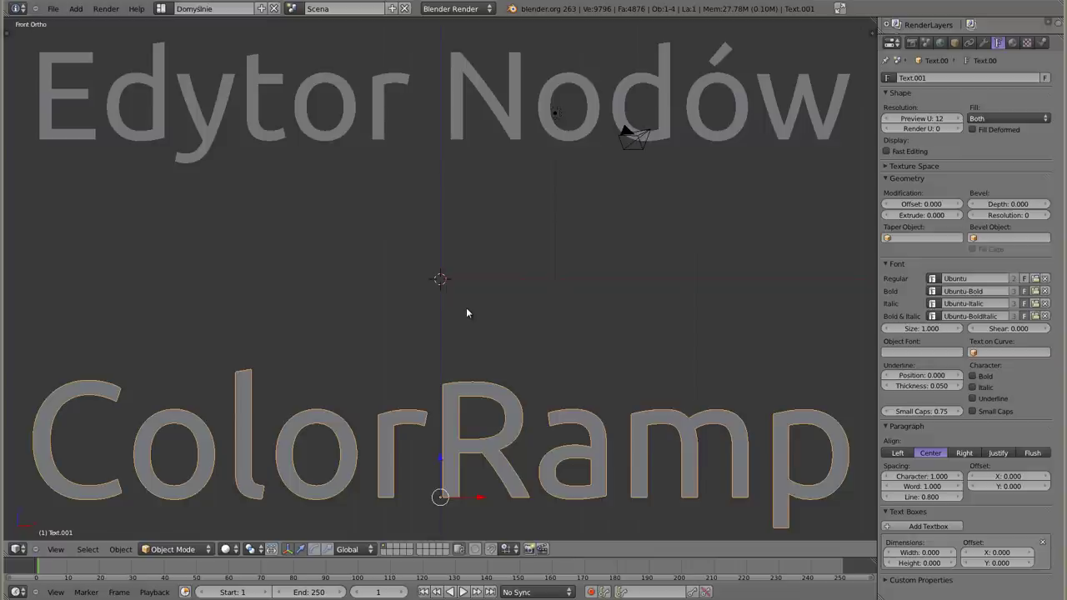
- Give the ColorRamp text a new material named Material and enable its diffuse Ramp
{"action": "left_click", "coordinate": [1011, 43]}
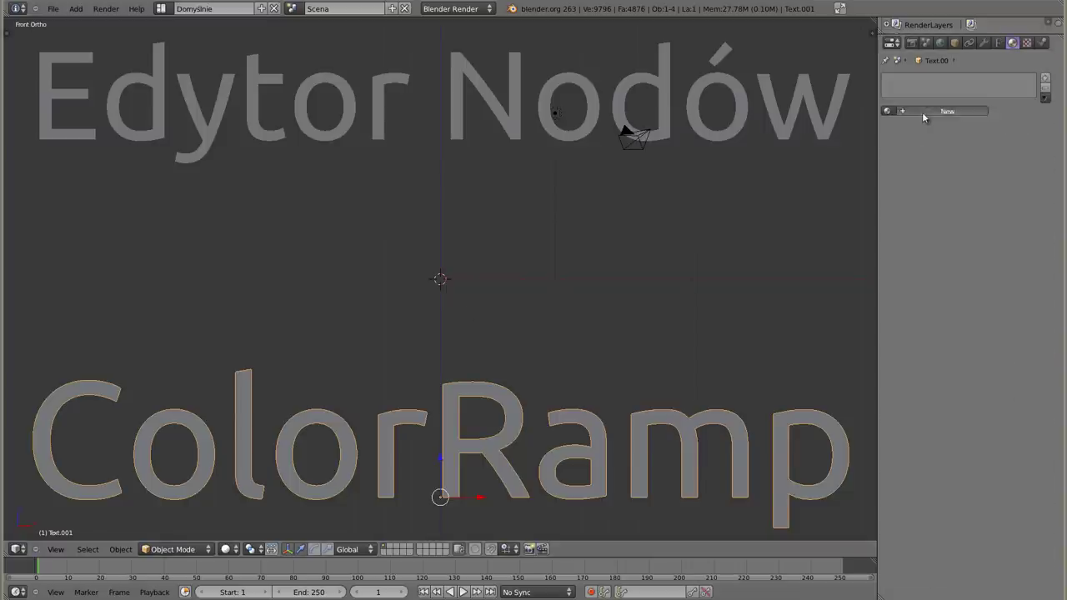
{"action": "left_click", "coordinate": [922, 112]}
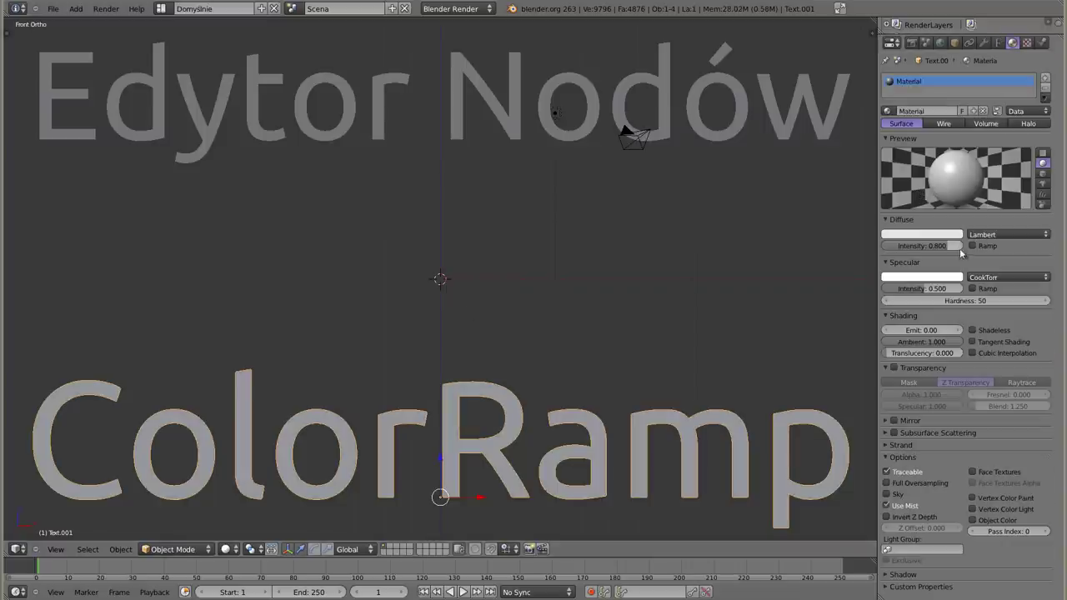
{"action": "left_click", "coordinate": [972, 246]}
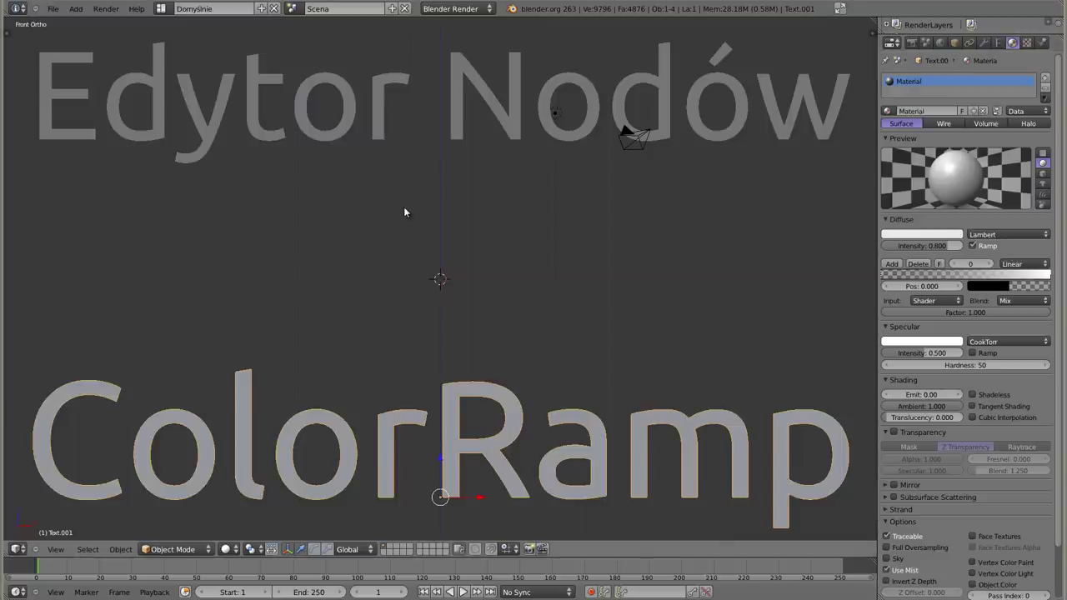
- Delete the ColorRamp and Edytor Nodów text objects
{"action": "key", "text": "x"}
{"action": "left_click", "coordinate": [456, 399]}
{"action": "right_click", "coordinate": [460, 102]}
{"action": "key", "text": "x"}
{"action": "left_click", "coordinate": [457, 147]}
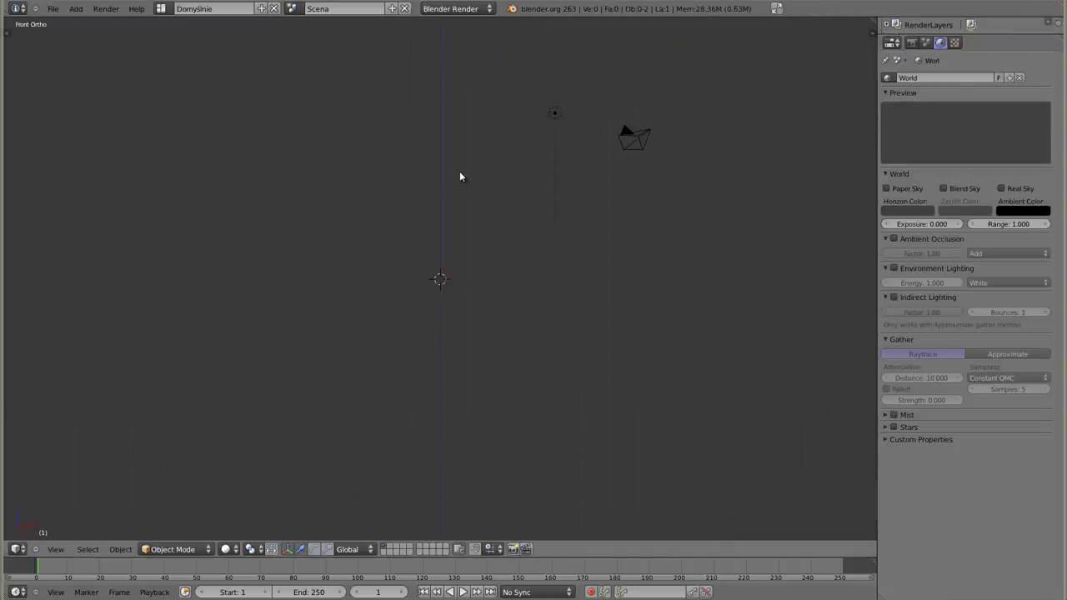
- Turn the 3D view into a Compositing node editor with Use Nodes and Backdrop enabled
{"action": "key", "text": "shift+F3"}
{"action": "left_click", "coordinate": [188, 550]}
{"action": "left_click", "coordinate": [206, 550]}
{"action": "left_click", "coordinate": [333, 550]}
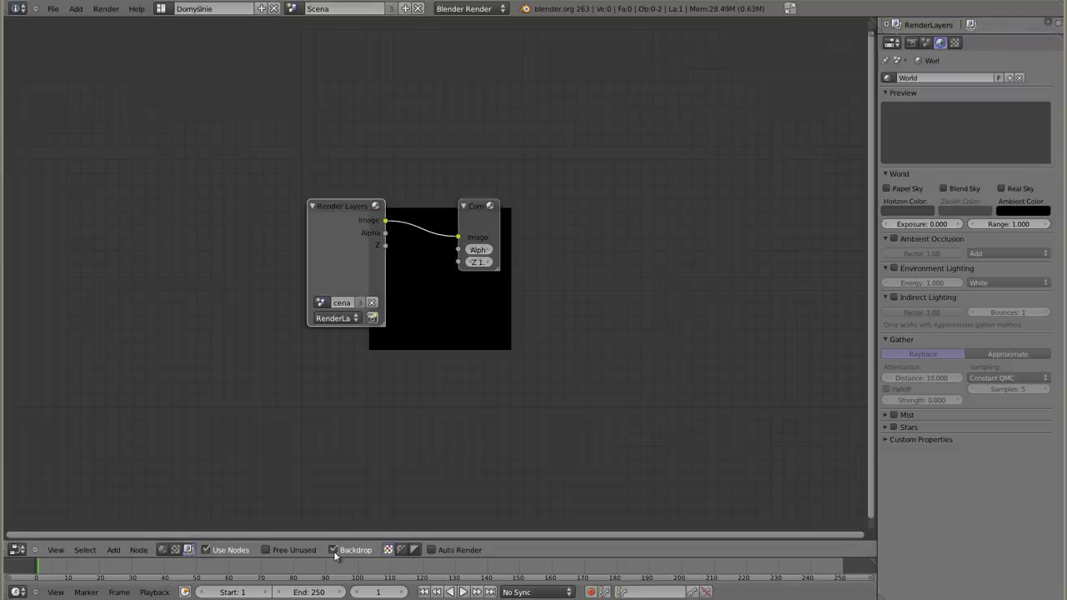
- Remove the default Render Layers and Composite nodes
{"action": "left_click", "coordinate": [476, 208]}
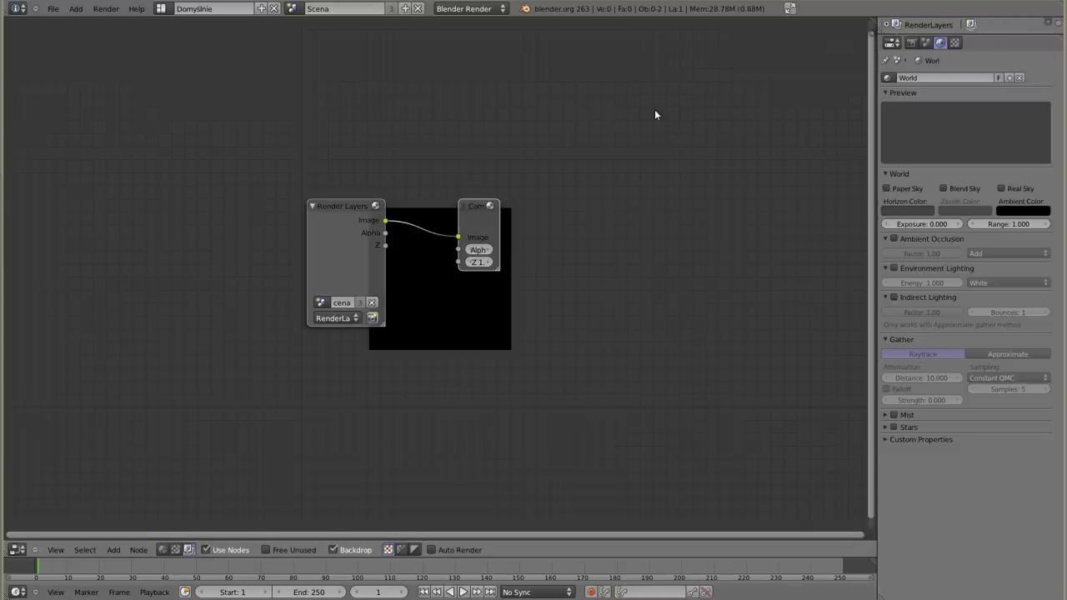
{"action": "left_click_drag", "start_coordinate": [487, 201], "coordinate": [656, 97]}
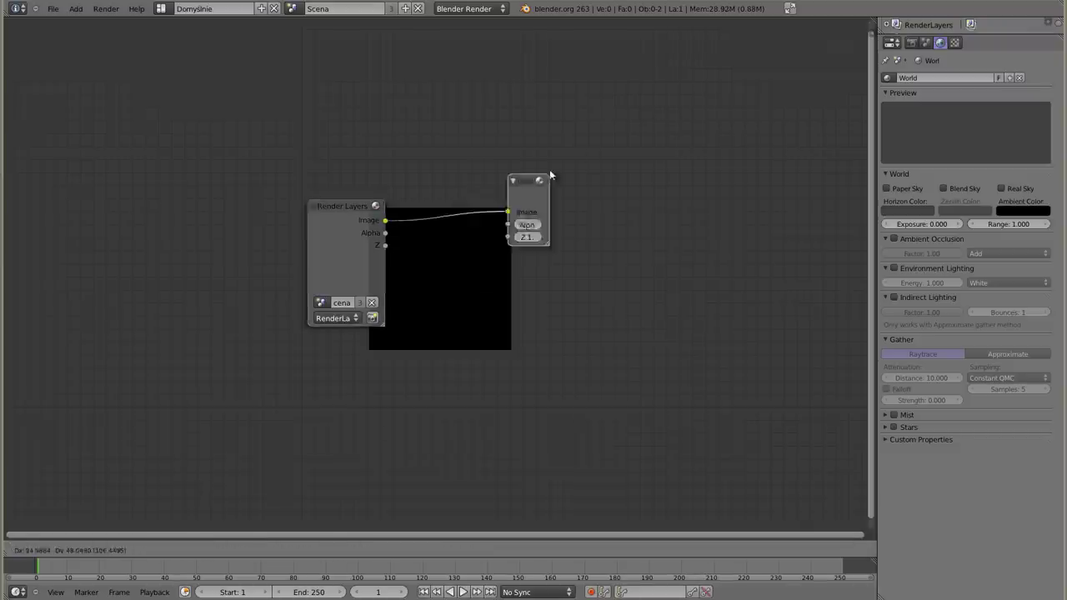
{"action": "left_click_drag", "start_coordinate": [364, 206], "coordinate": [262, 101]}
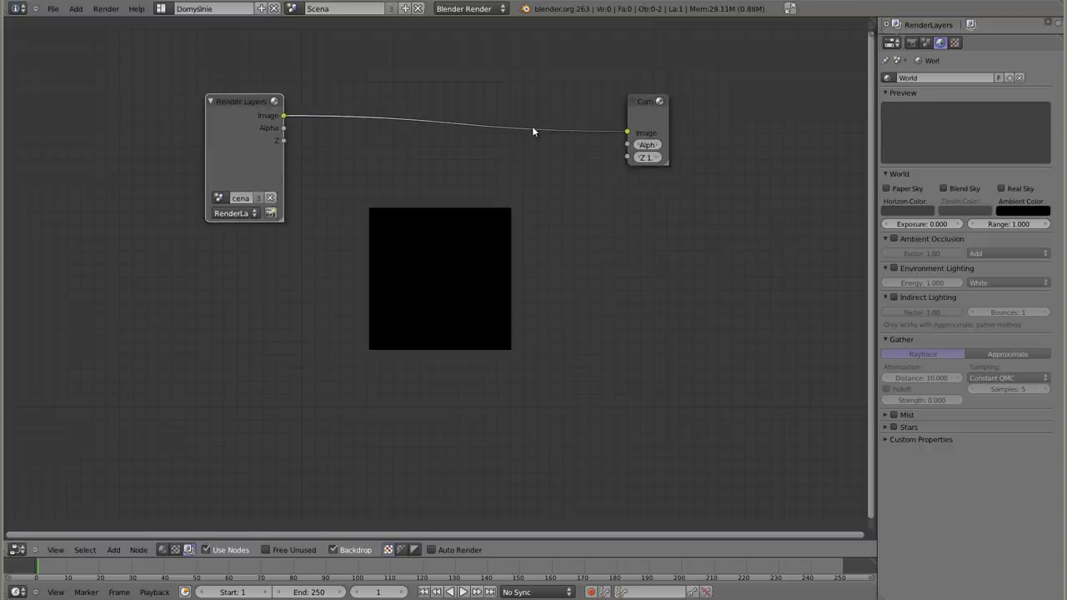
{"action": "key", "text": "x"}
{"action": "key", "text": "x"}
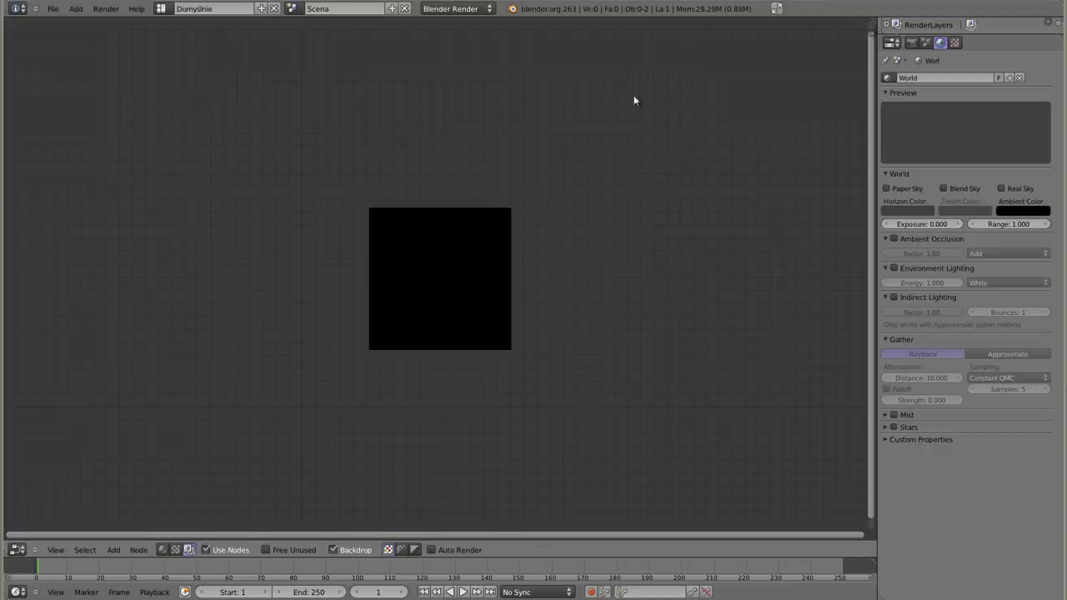
{"action": "key", "text": "shift+a"}
- Add a widened Texture input node at the upper left of the compositor
{"action": "left_click", "coordinate": [328, 139]}
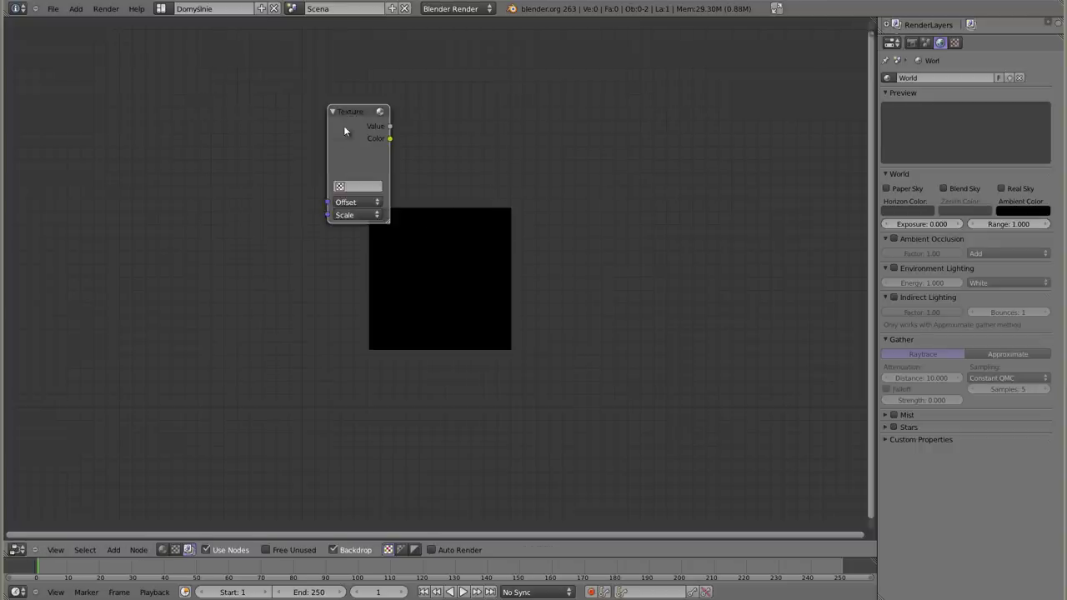
{"action": "left_click", "coordinate": [166, 82]}
{"action": "left_click_drag", "start_coordinate": [213, 183], "coordinate": [254, 185]}
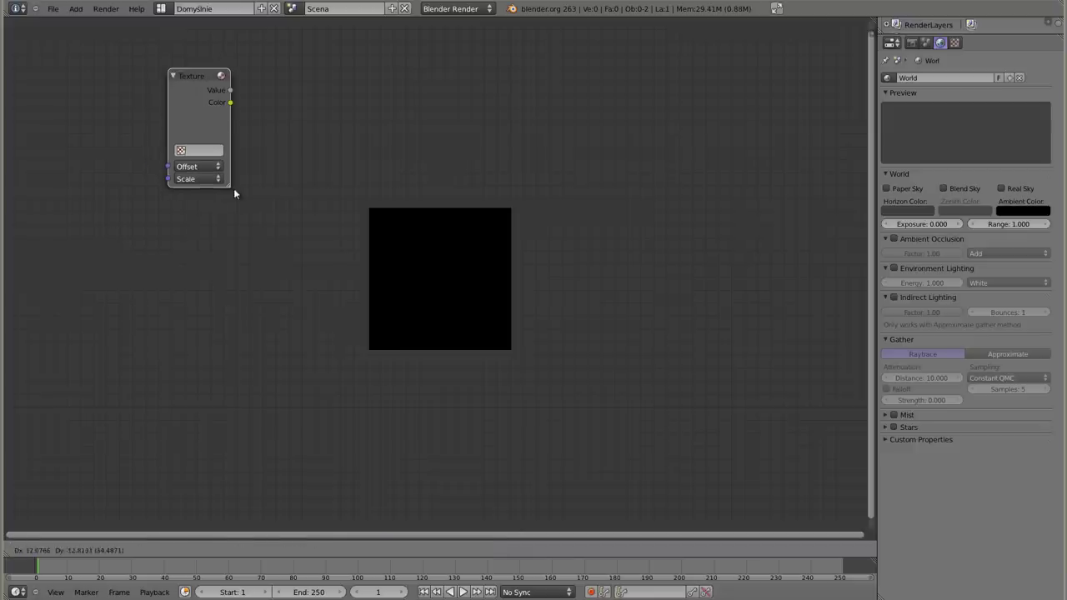
{"action": "left_click", "coordinate": [177, 150]}
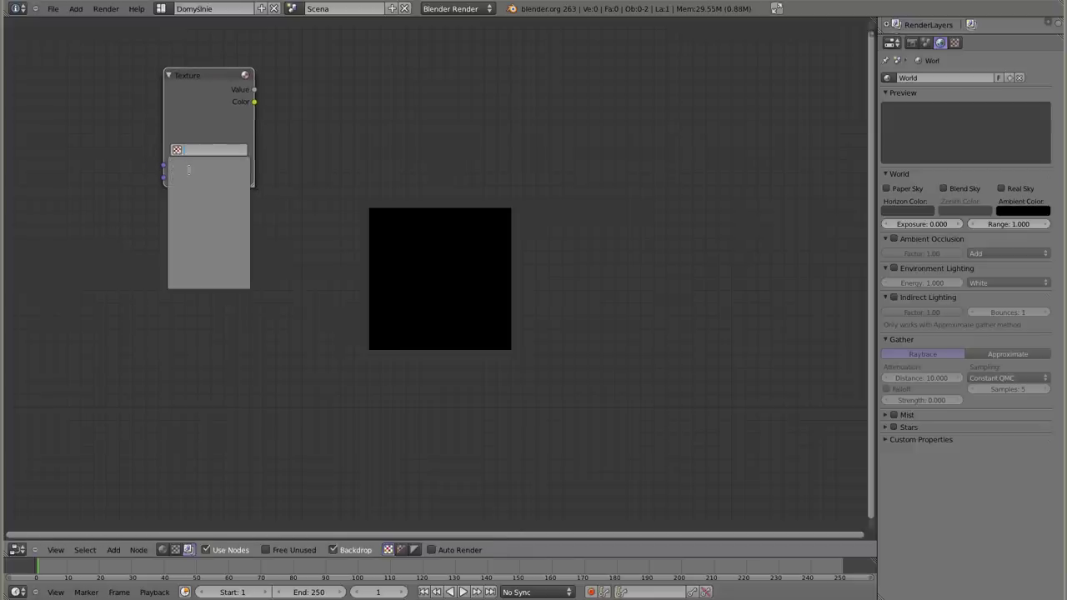
- Create a new texture named Texture and set its type to Blend
{"action": "left_click", "coordinate": [954, 43]}
{"action": "left_click", "coordinate": [938, 91]}
{"action": "left_click", "coordinate": [940, 104]}
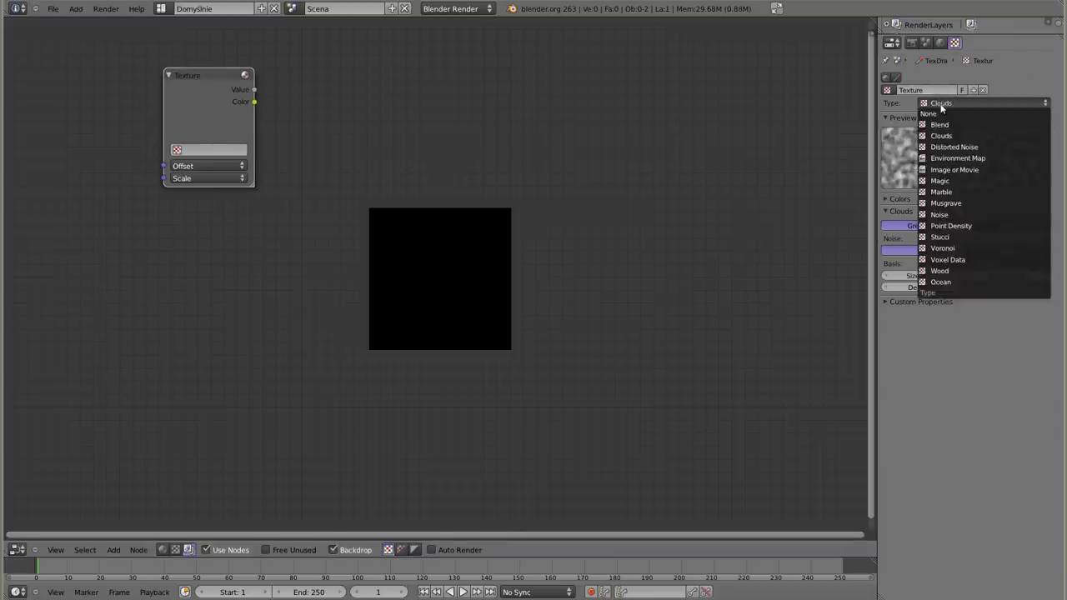
{"action": "left_click", "coordinate": [939, 124]}
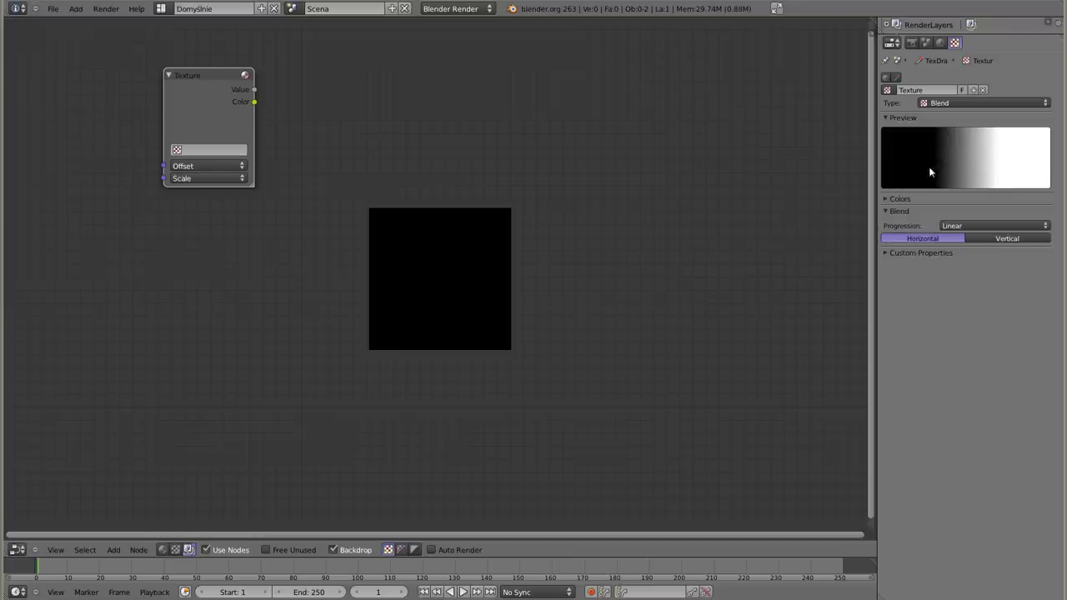
- Add a full-size Viewer node fed by the Texture color, placed far right
{"action": "left_click_drag", "start_coordinate": [192, 74], "coordinate": [185, 80]}
{"action": "left_click", "coordinate": [187, 78], "text": "ctrl+shift"}
{"action": "left_click_drag", "start_coordinate": [338, 152], "coordinate": [436, 181]}
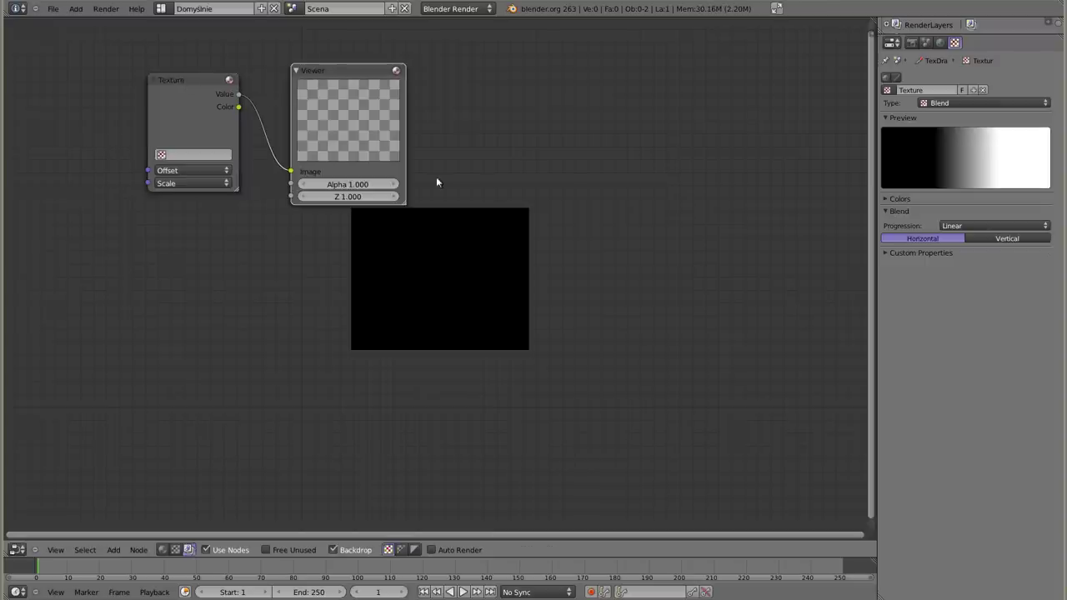
{"action": "left_click_drag", "start_coordinate": [359, 96], "coordinate": [695, 92]}
{"action": "left_click_drag", "start_coordinate": [182, 76], "coordinate": [151, 74]}
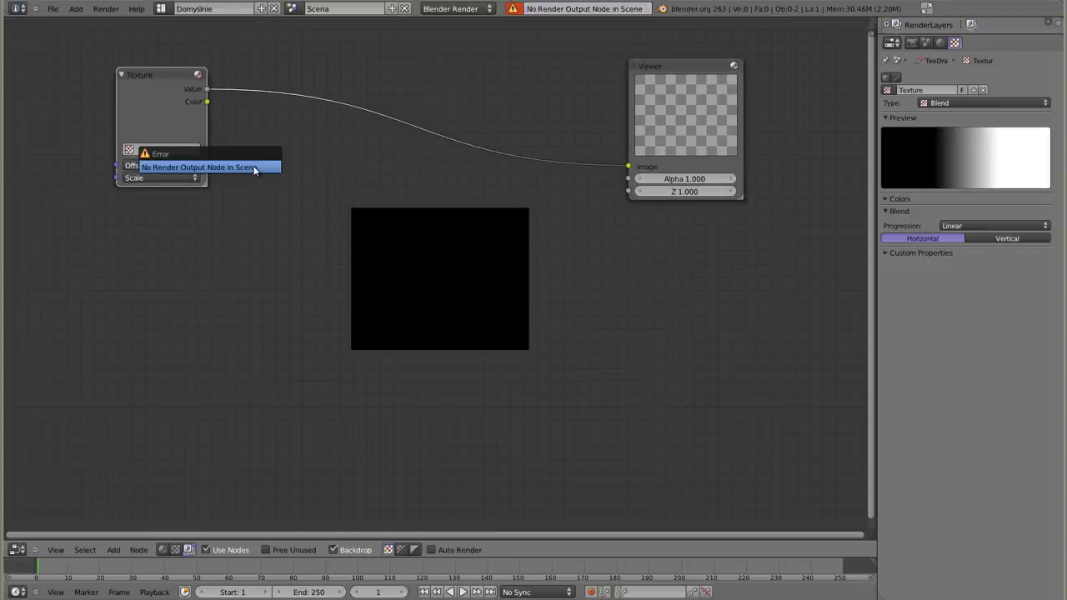
- Add a Composite node linked to the Texture Color and test-render with F12
{"action": "key", "text": "shift+a"}
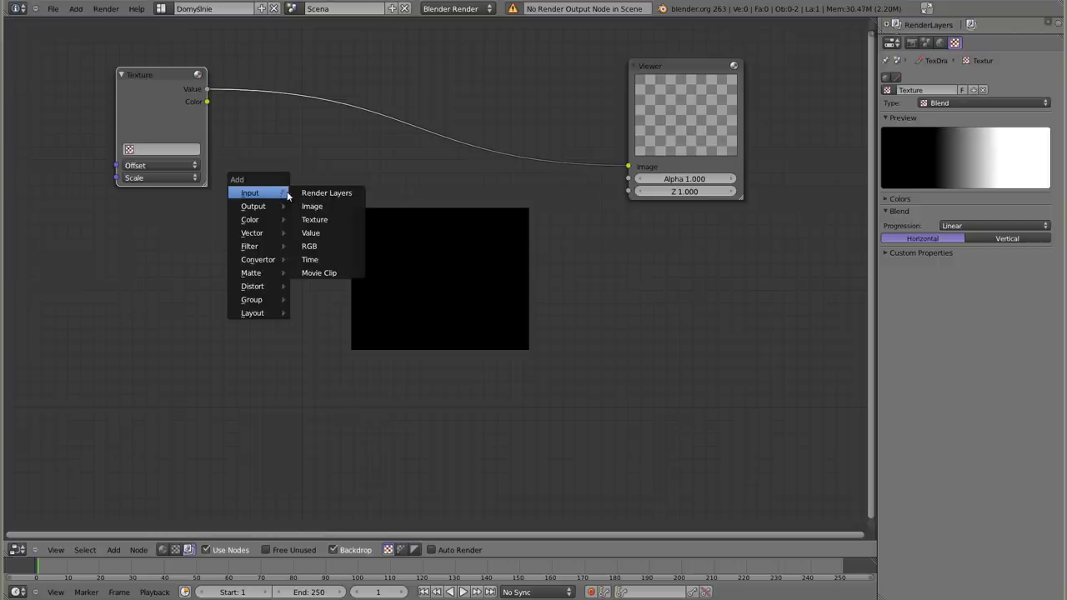
{"action": "left_click", "coordinate": [320, 206]}
{"action": "left_click_drag", "start_coordinate": [207, 101], "coordinate": [302, 219]}
{"action": "key", "text": "F12"}
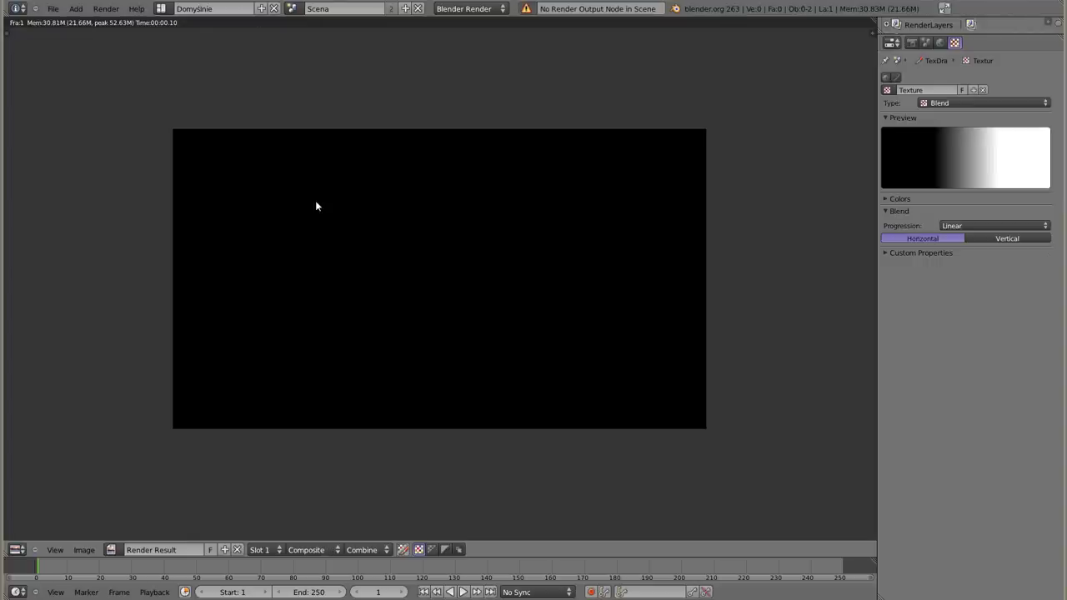
{"action": "key", "text": "Escape"}
- Move the Composite node right of the backdrop and link the Texture Color to the active Viewer
{"action": "left_click_drag", "start_coordinate": [318, 179], "coordinate": [702, 249]}
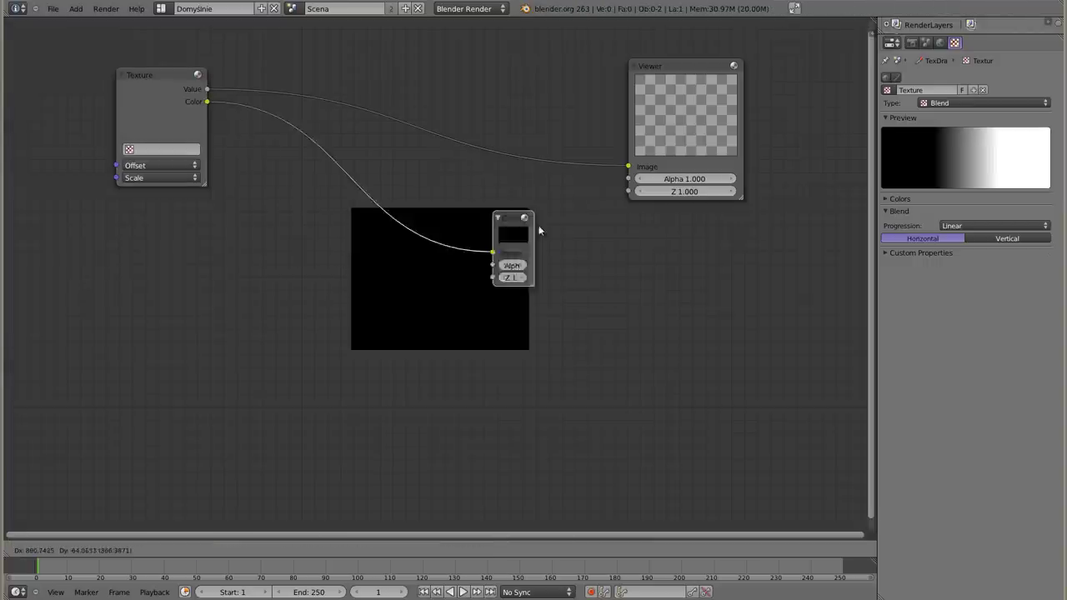
{"action": "left_click_drag", "start_coordinate": [207, 102], "coordinate": [630, 171]}
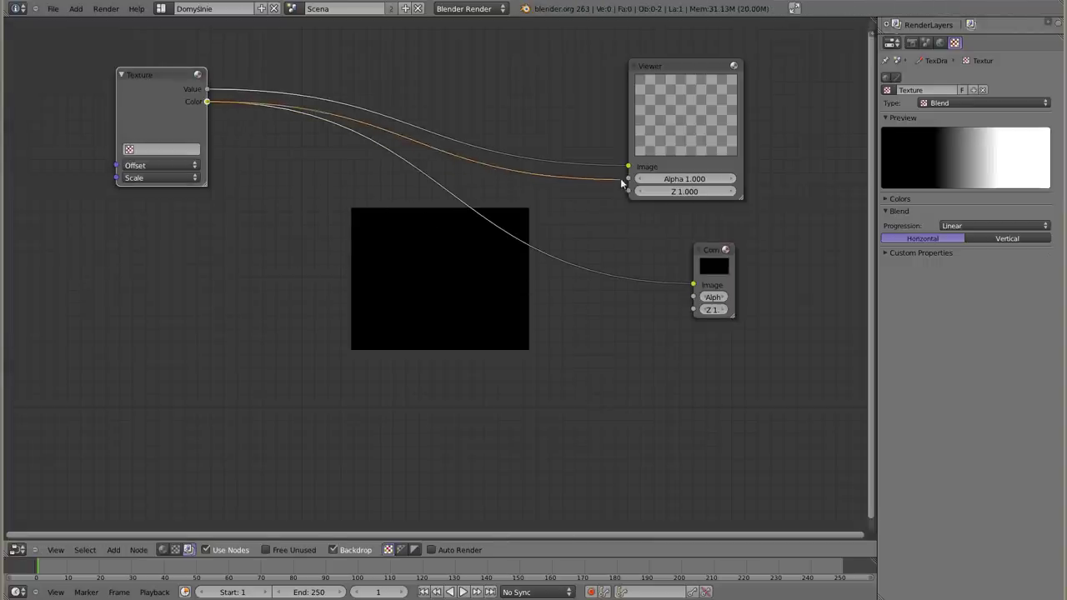
{"action": "left_click", "coordinate": [681, 111]}
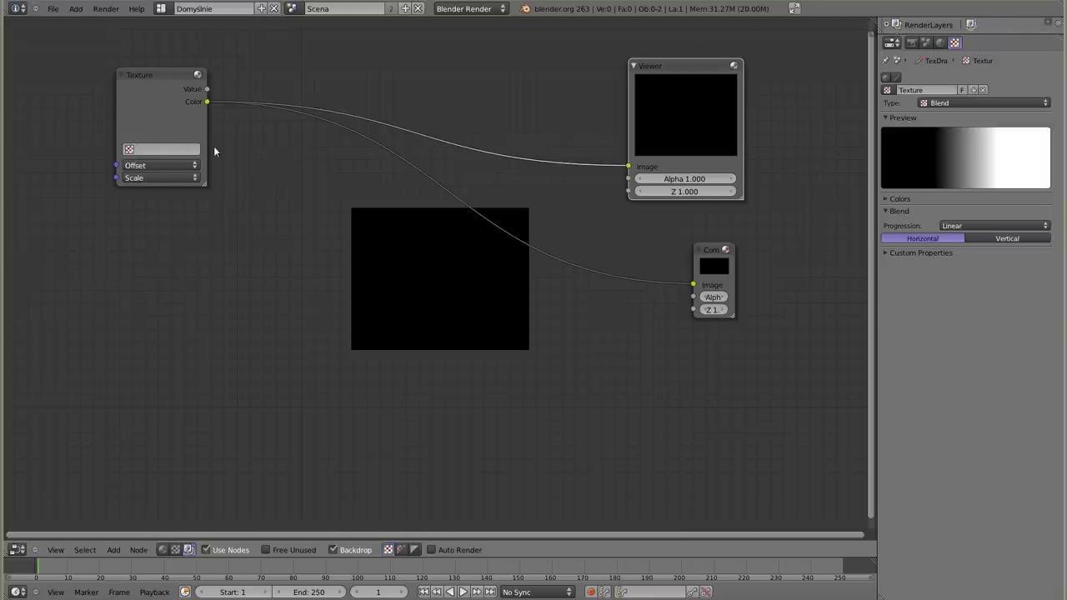
{"action": "left_click", "coordinate": [128, 149]}
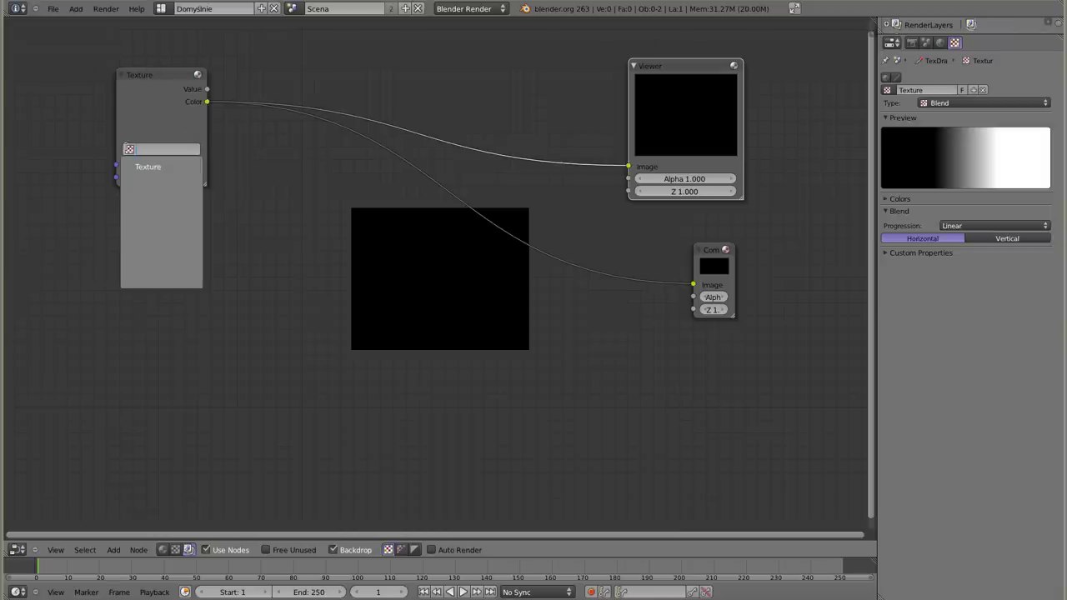
- Assign the texture named Texture to the Texture node, moving it and the backdrop into view
{"action": "left_click", "coordinate": [137, 166]}
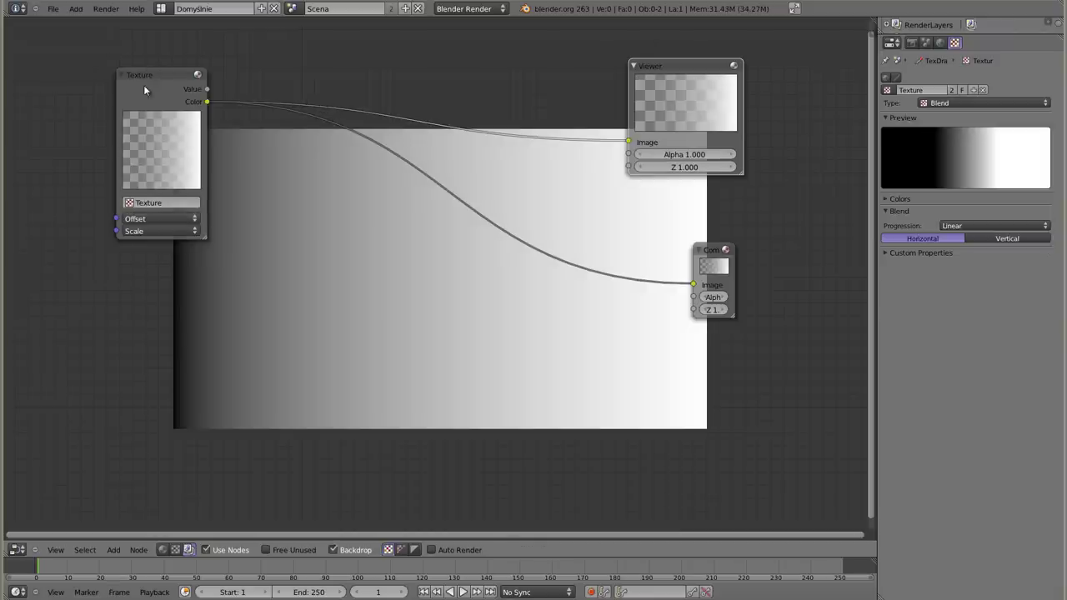
{"action": "left_click_drag", "start_coordinate": [143, 90], "coordinate": [78, 57]}
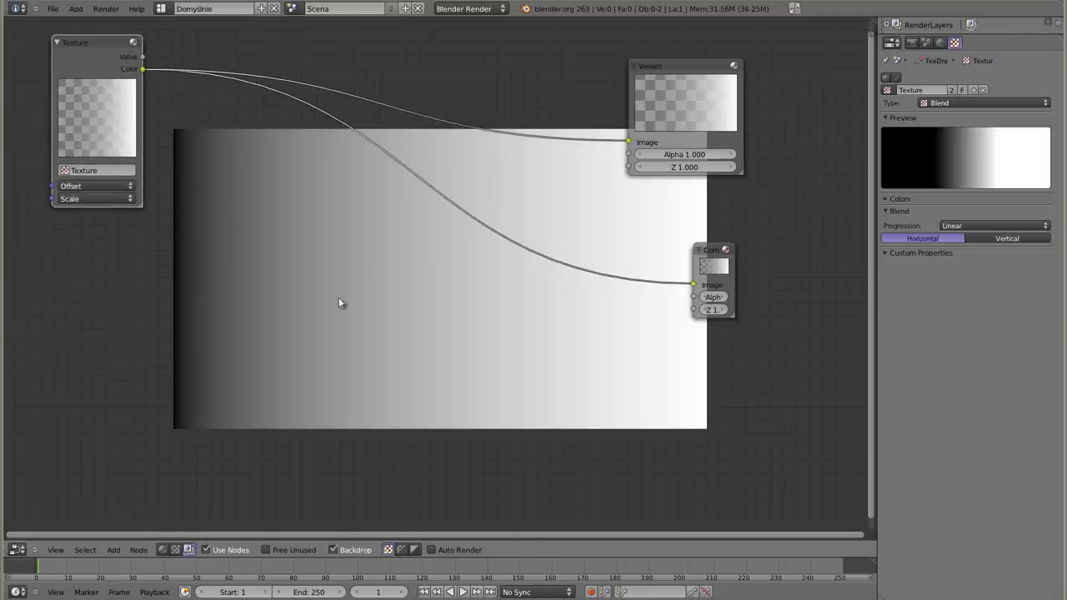
{"action": "middle_click_drag", "start_coordinate": [389, 291], "coordinate": [315, 364], "text": "alt"}
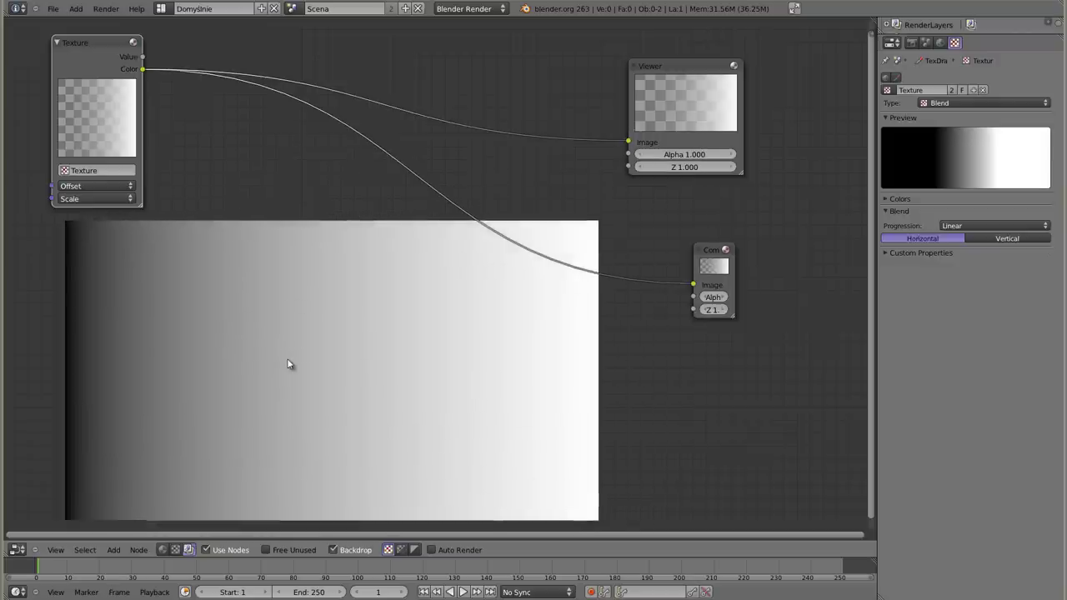
- Delete the Composite node and move the Viewer node further right
{"action": "left_click_drag", "start_coordinate": [719, 254], "coordinate": [805, 228]}
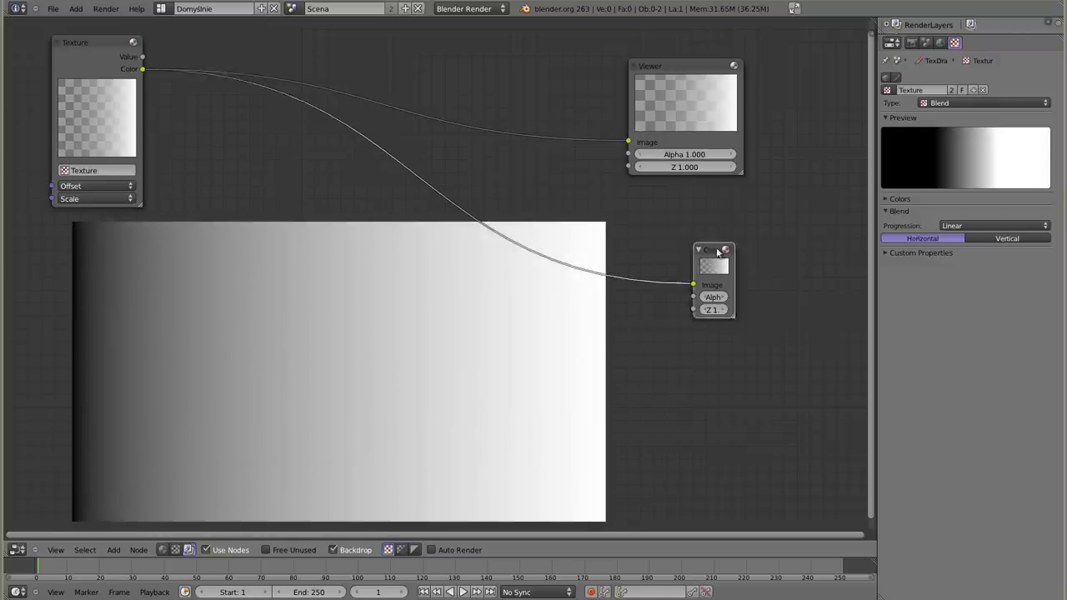
{"action": "key", "text": "x"}
{"action": "mouse_move", "coordinate": [695, 75]}
{"action": "left_mouse_down"}
{"action": "mouse_move", "coordinate": [789, 61]}
{"action": "mouse_move", "coordinate": [798, 70]}
{"action": "left_mouse_up"}
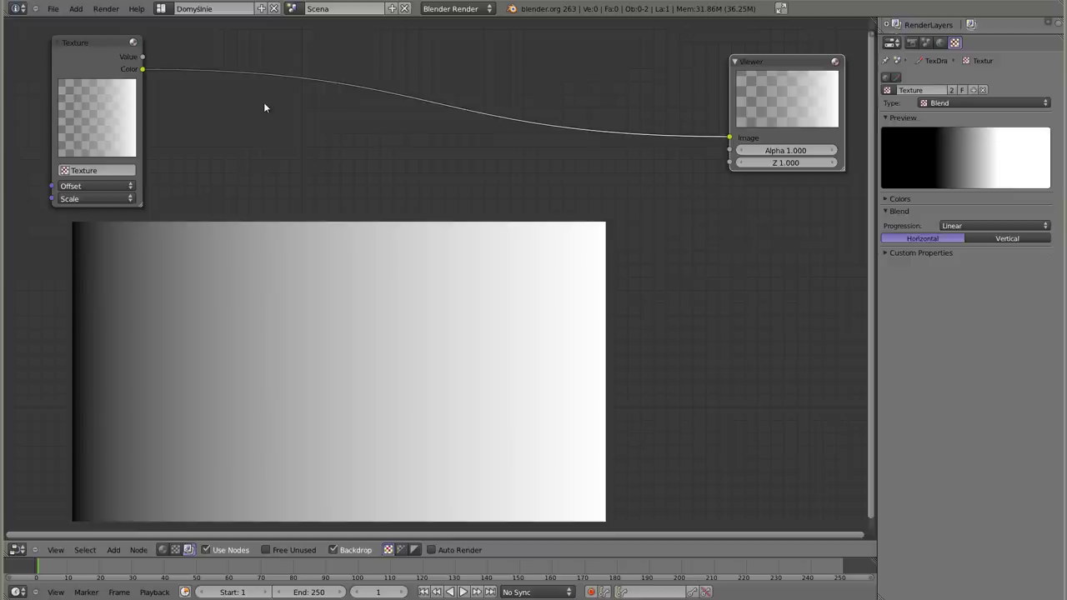
{"action": "key", "text": "shift+a"}
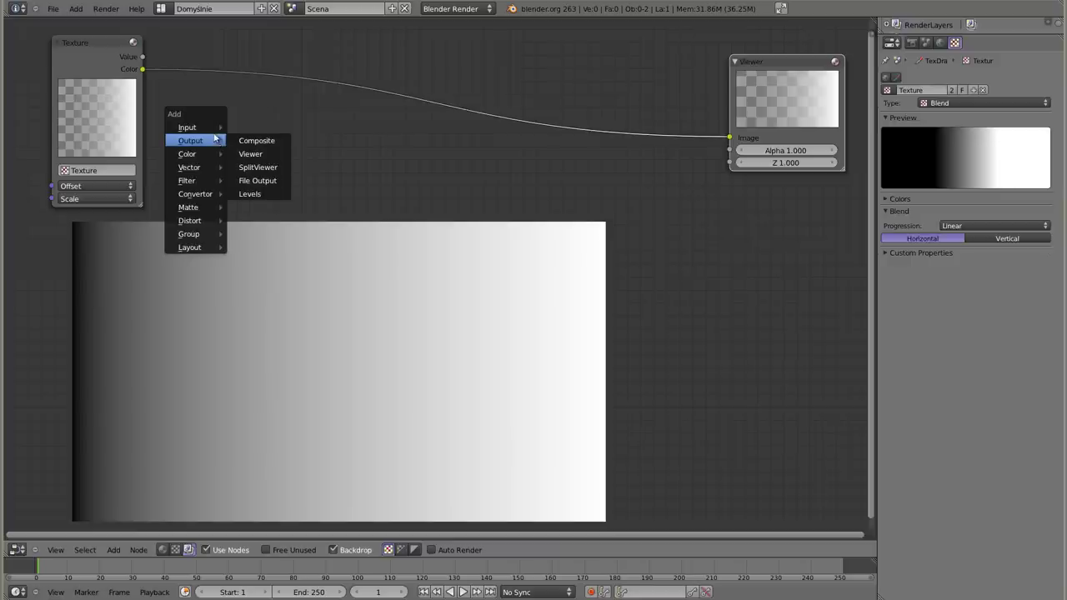
{"action": "mouse_move", "coordinate": [195, 194]}
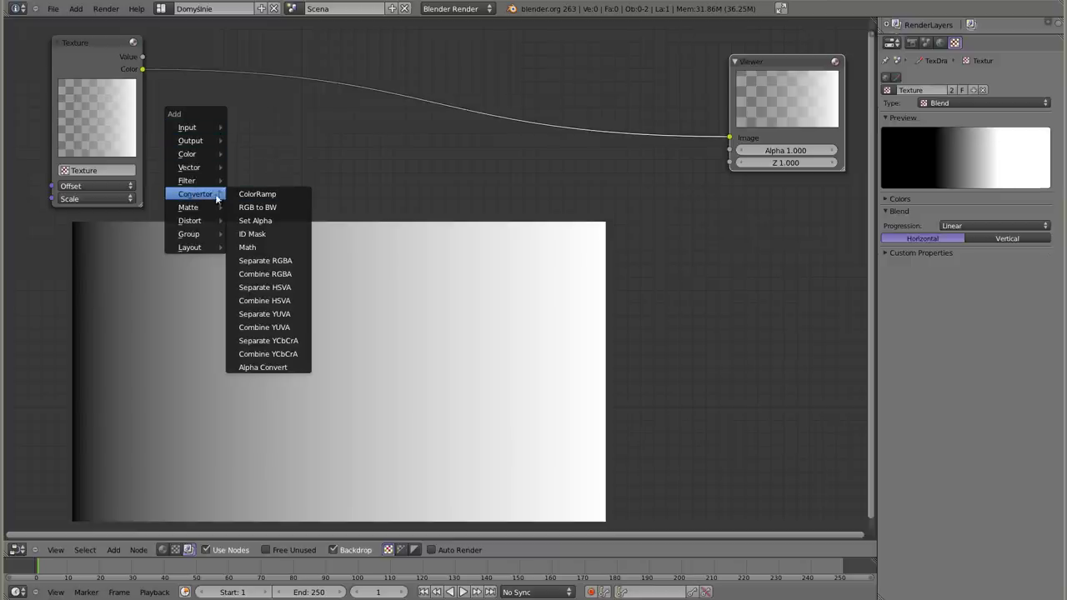
- Add a ColorRamp converter node and drag it onto the Texture–Viewer link
{"action": "left_click", "coordinate": [286, 197]}
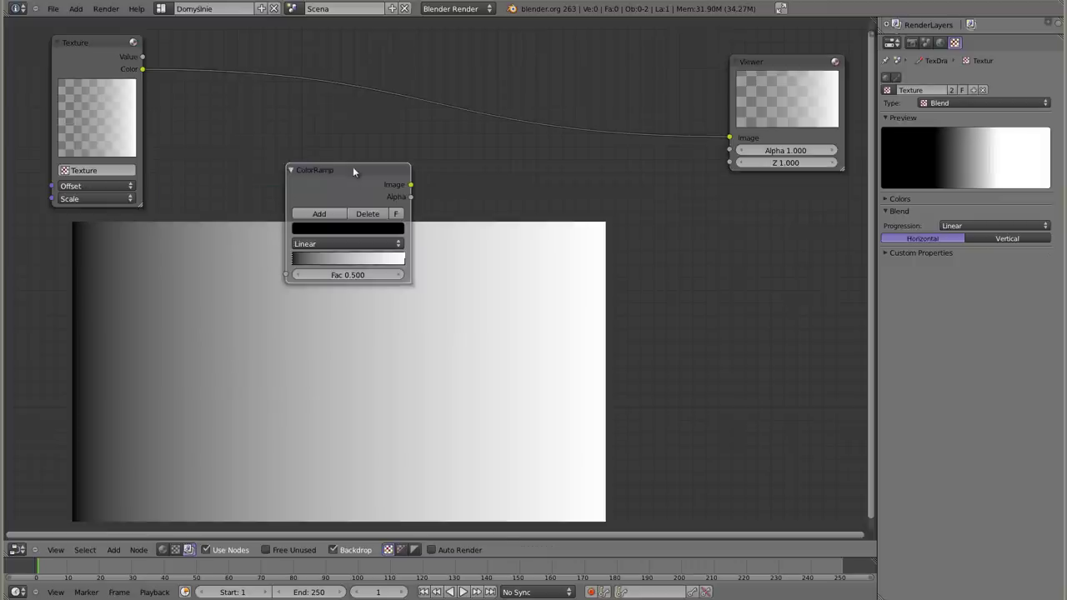
{"action": "left_click", "coordinate": [293, 103]}
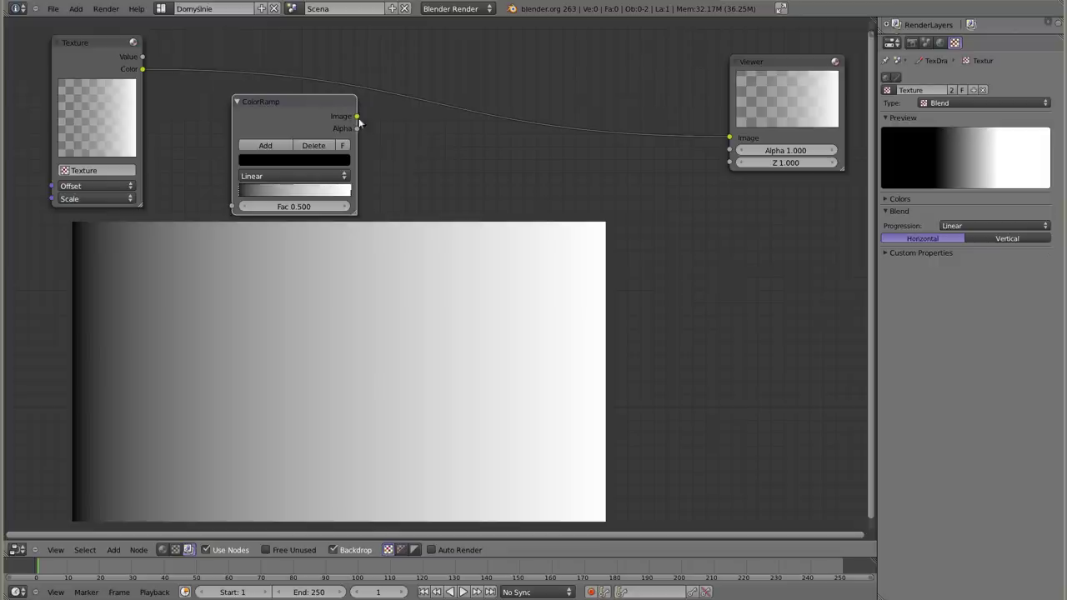
{"action": "left_click_drag", "start_coordinate": [305, 99], "coordinate": [380, 57]}
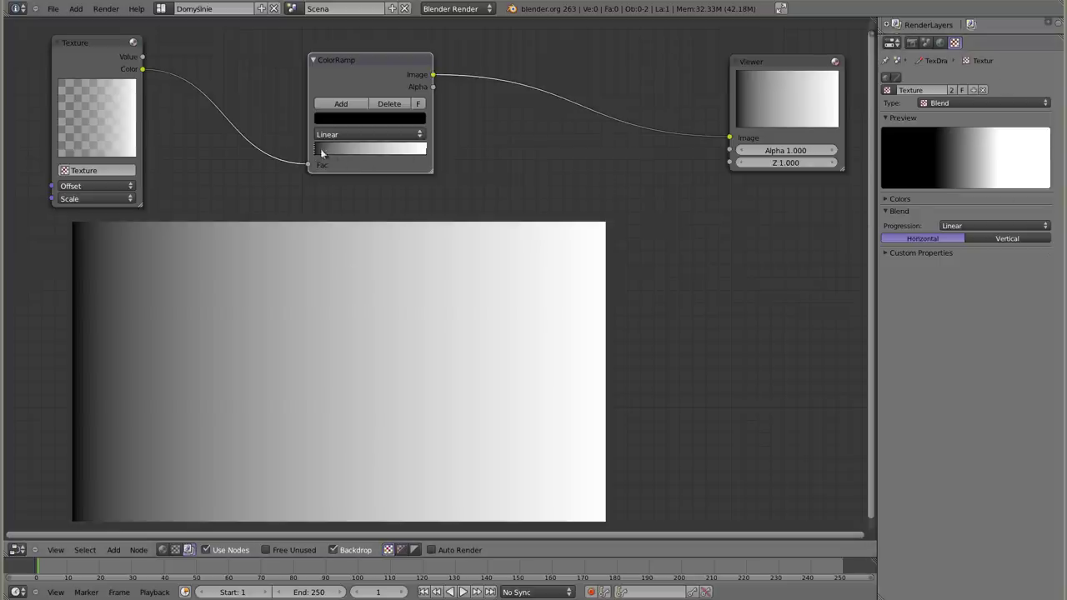
{"action": "left_click", "coordinate": [361, 135]}
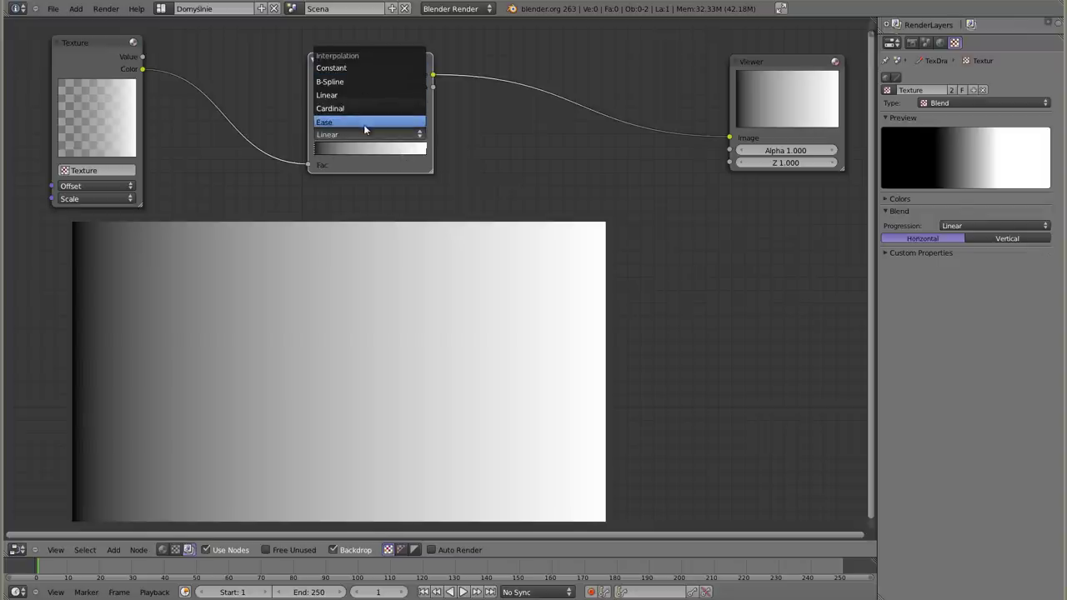
{"action": "left_click", "coordinate": [326, 152]}
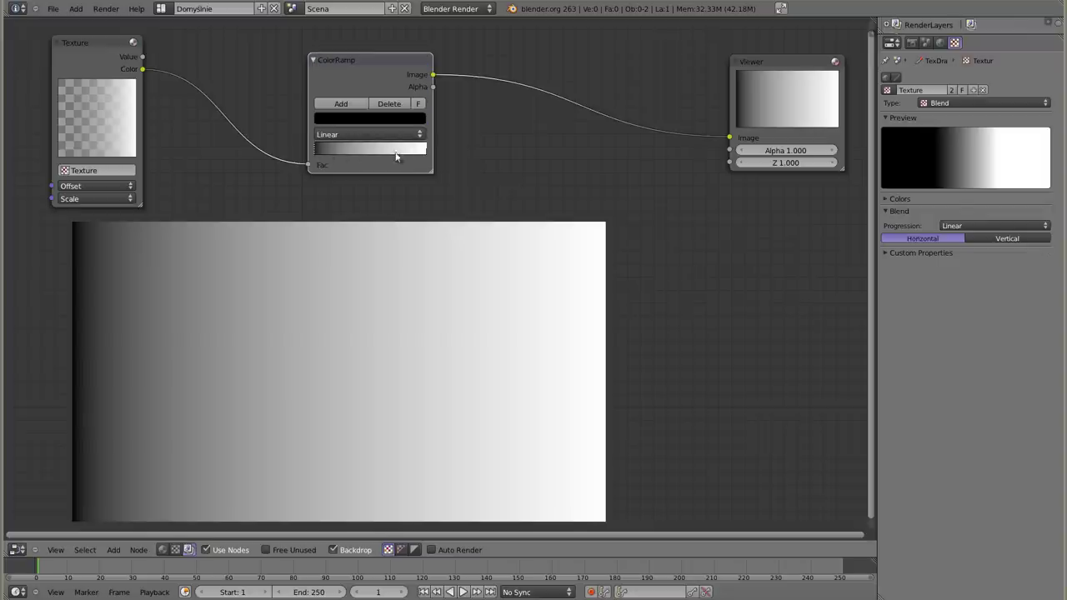
{"action": "left_click", "coordinate": [352, 119]}
{"action": "left_click", "coordinate": [420, 104]}
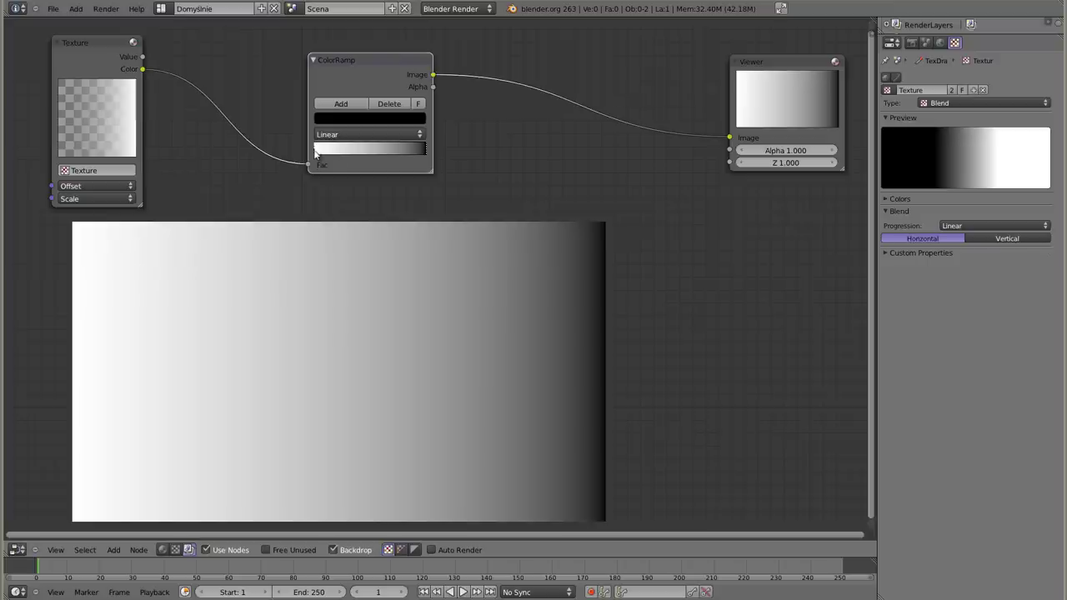
{"action": "left_click", "coordinate": [419, 104]}
{"action": "left_click", "coordinate": [419, 105]}
{"action": "left_click", "coordinate": [420, 105]}
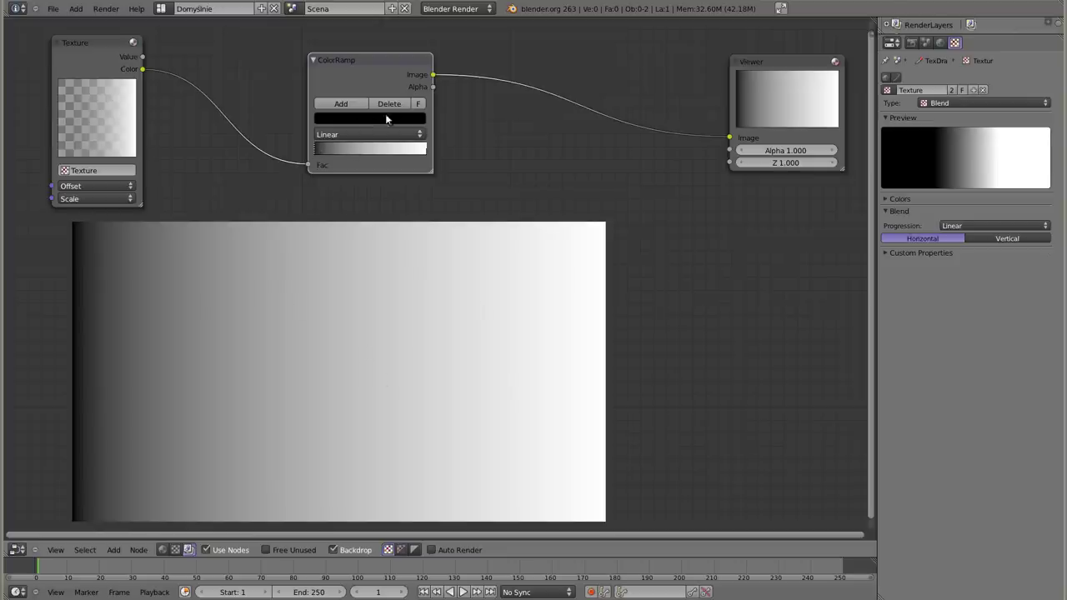
- Flip the ramp and slide the black stop to mid-bar so the left half is solid black
{"action": "left_click_drag", "start_coordinate": [314, 147], "coordinate": [322, 148]}
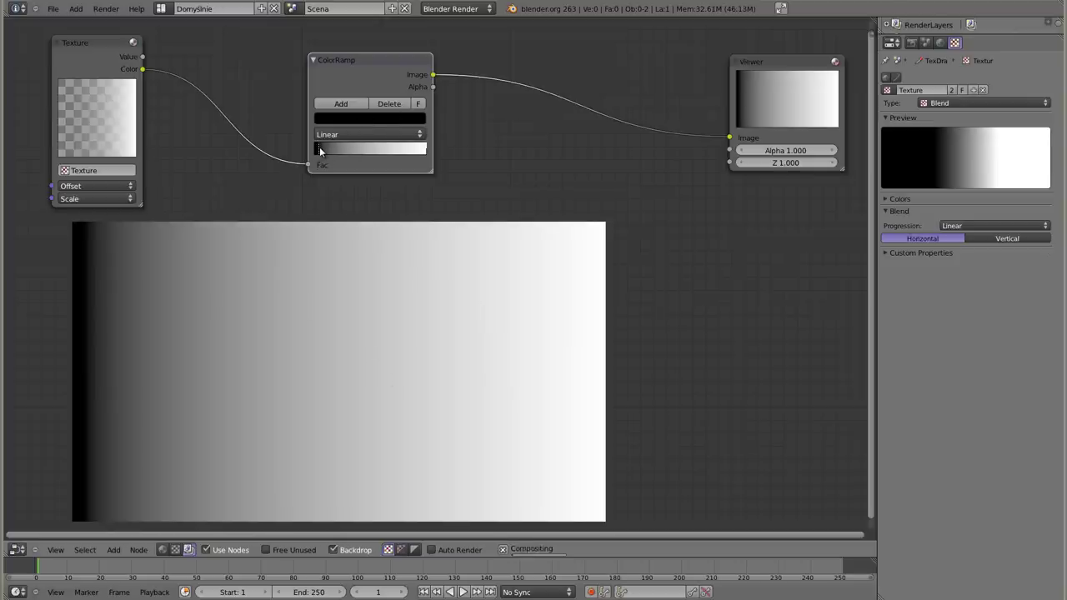
{"action": "left_click_drag", "start_coordinate": [322, 150], "coordinate": [338, 150]}
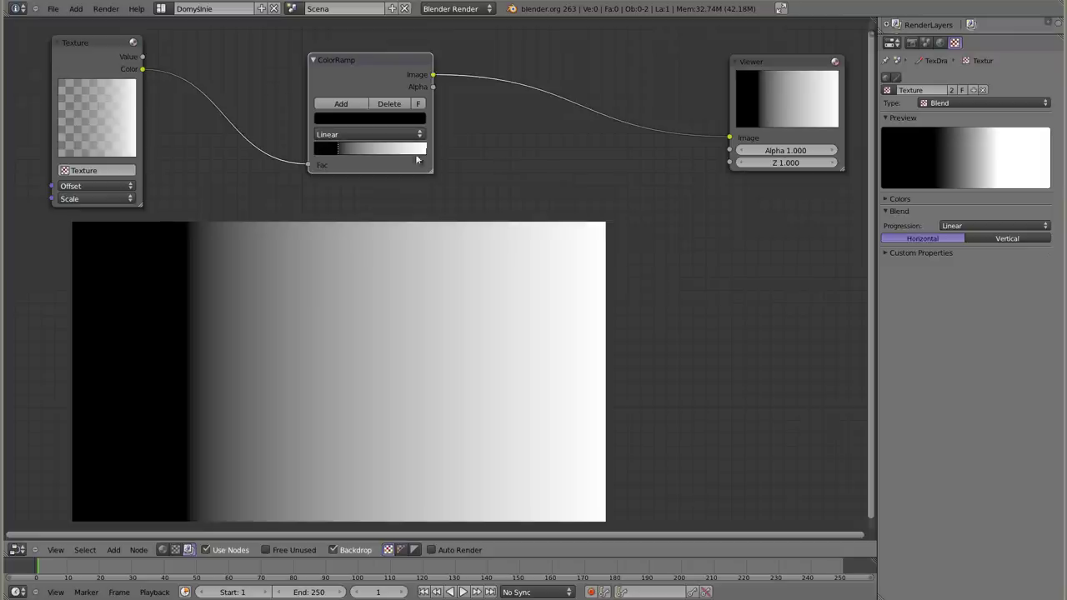
{"action": "left_click_drag", "start_coordinate": [331, 148], "coordinate": [369, 155]}
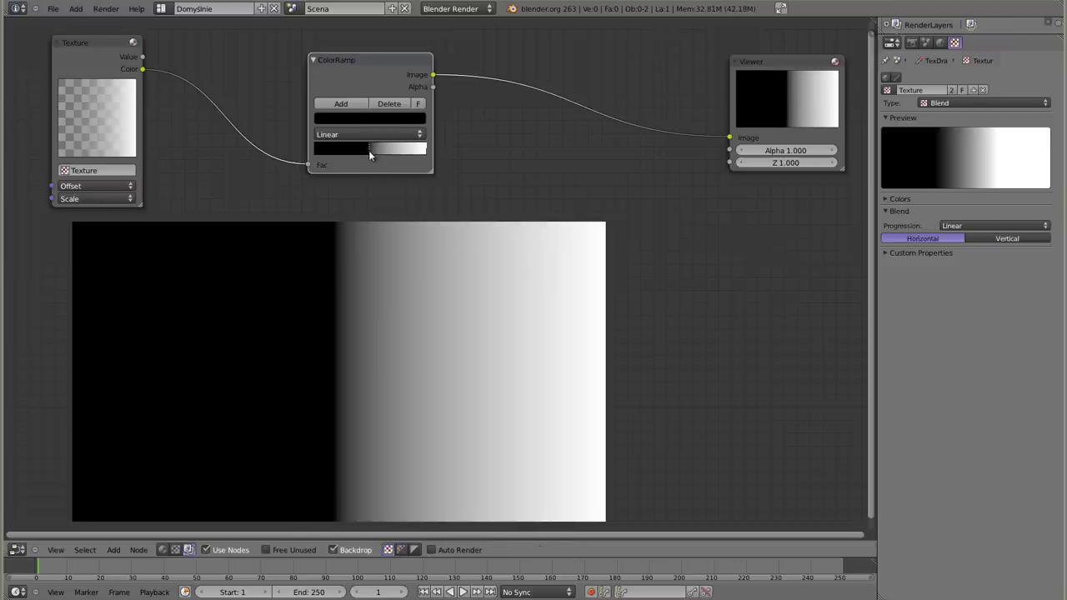
{"action": "left_click_drag", "start_coordinate": [369, 154], "coordinate": [375, 156]}
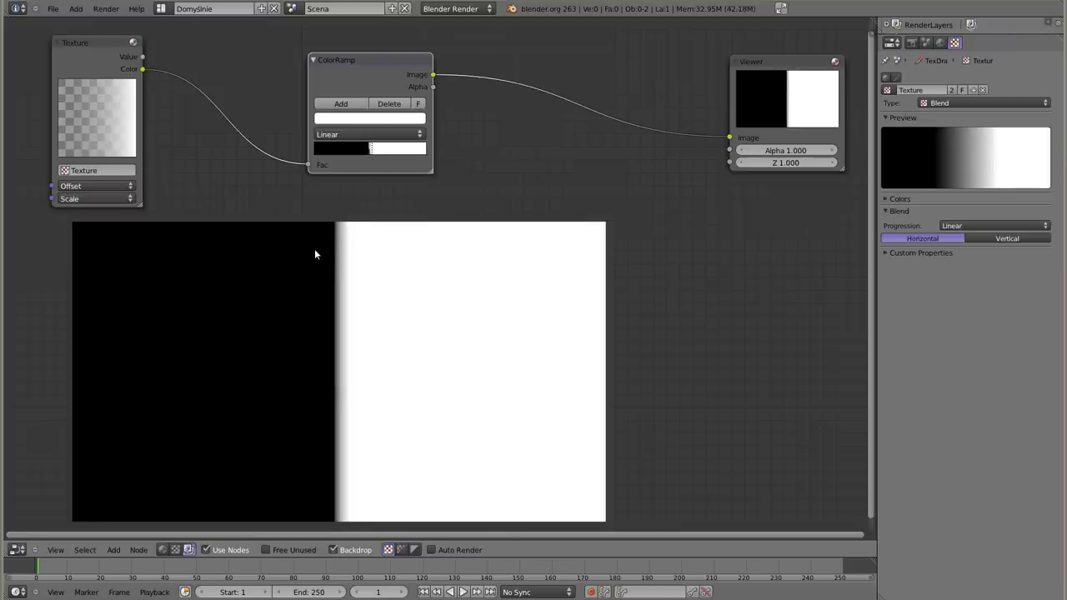
{"action": "mouse_move", "coordinate": [371, 154]}
{"action": "left_mouse_down"}
{"action": "mouse_move", "coordinate": [350, 153]}
{"action": "mouse_move", "coordinate": [420, 153]}
{"action": "left_mouse_up"}
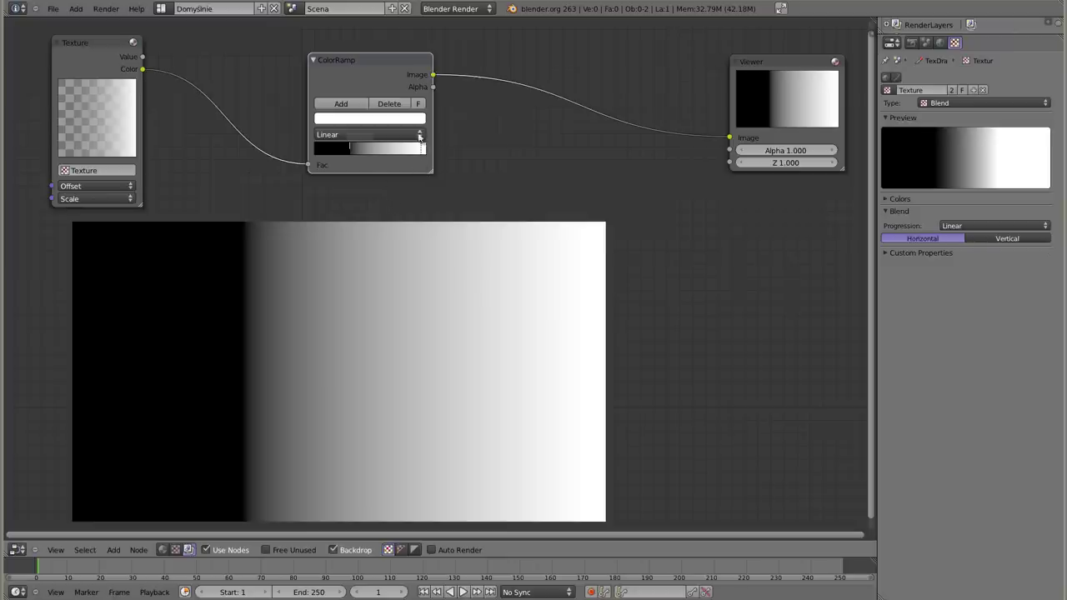
{"action": "left_click", "coordinate": [418, 103]}
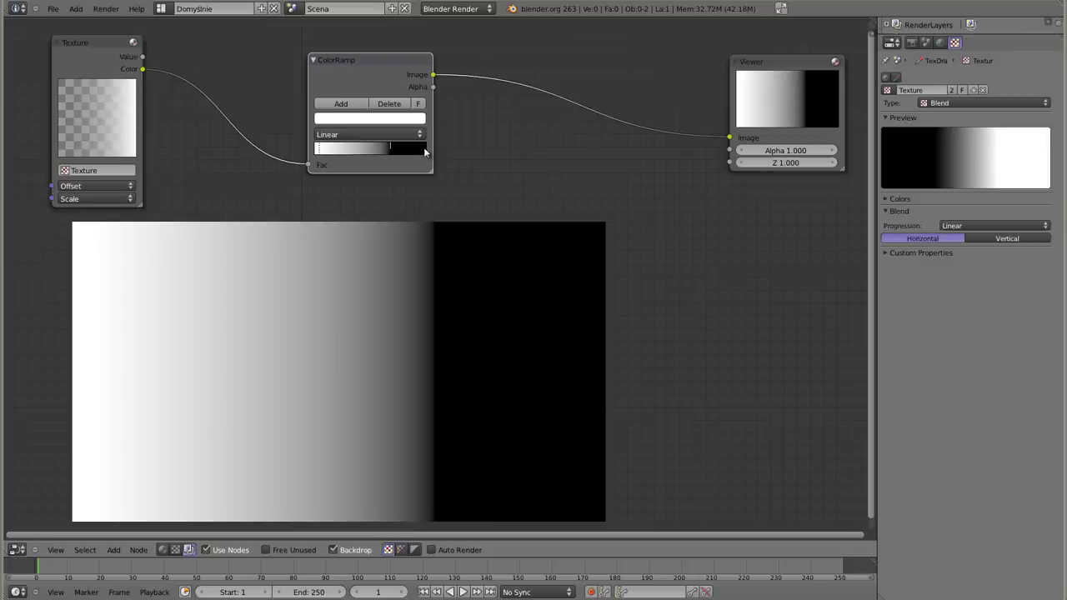
{"action": "mouse_move", "coordinate": [323, 149]}
{"action": "left_mouse_down"}
{"action": "mouse_move", "coordinate": [419, 163]}
{"action": "mouse_move", "coordinate": [320, 152]}
{"action": "left_mouse_up"}
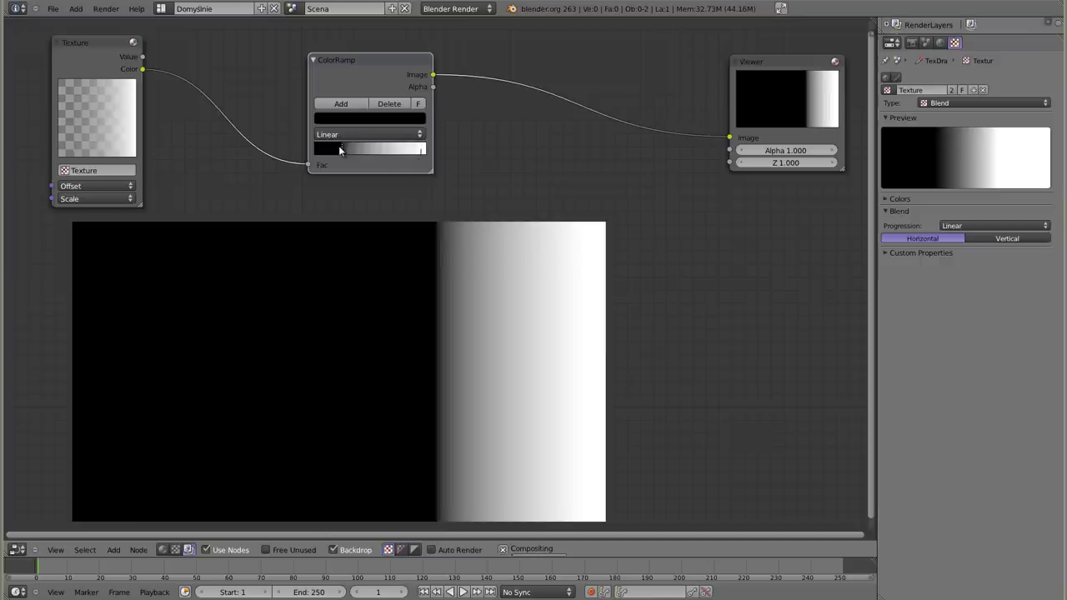
{"action": "left_click", "coordinate": [421, 159]}
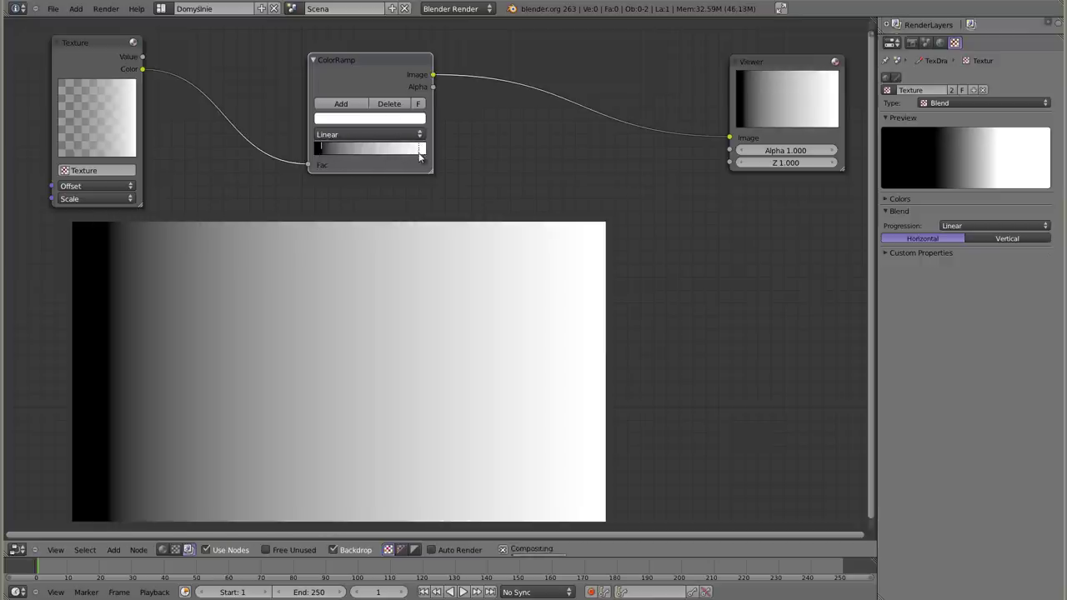
{"action": "left_click_drag", "start_coordinate": [322, 153], "coordinate": [368, 151]}
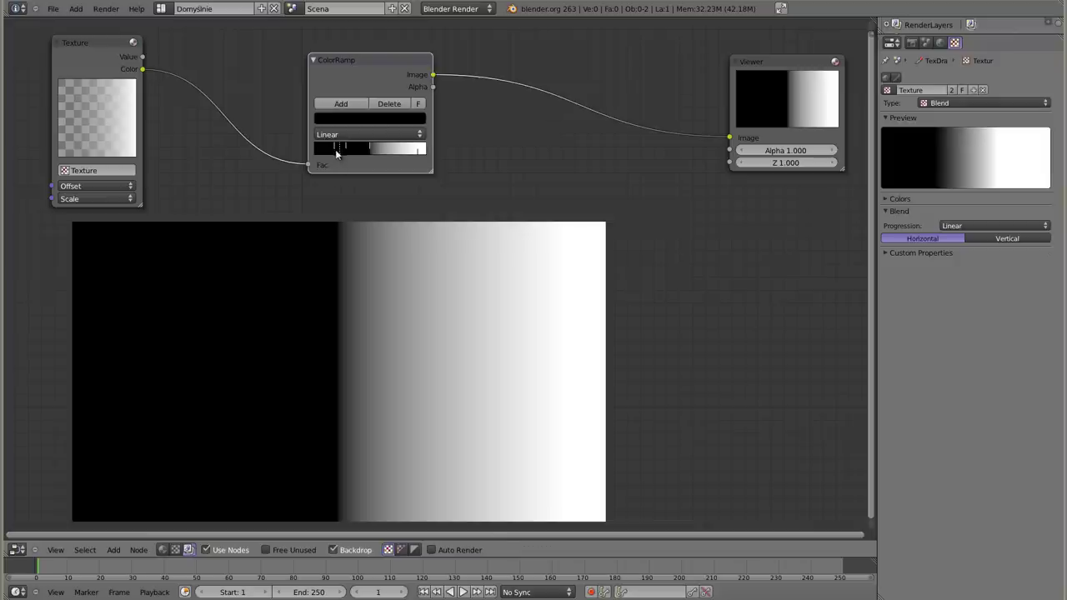
- Colour a ramp stop bright red and slide the neighbouring black stop to widen the red band
{"action": "left_click", "coordinate": [336, 153]}
{"action": "left_click", "coordinate": [335, 150]}
{"action": "left_click_drag", "start_coordinate": [335, 150], "coordinate": [340, 150]}
{"action": "left_click", "coordinate": [345, 118]}
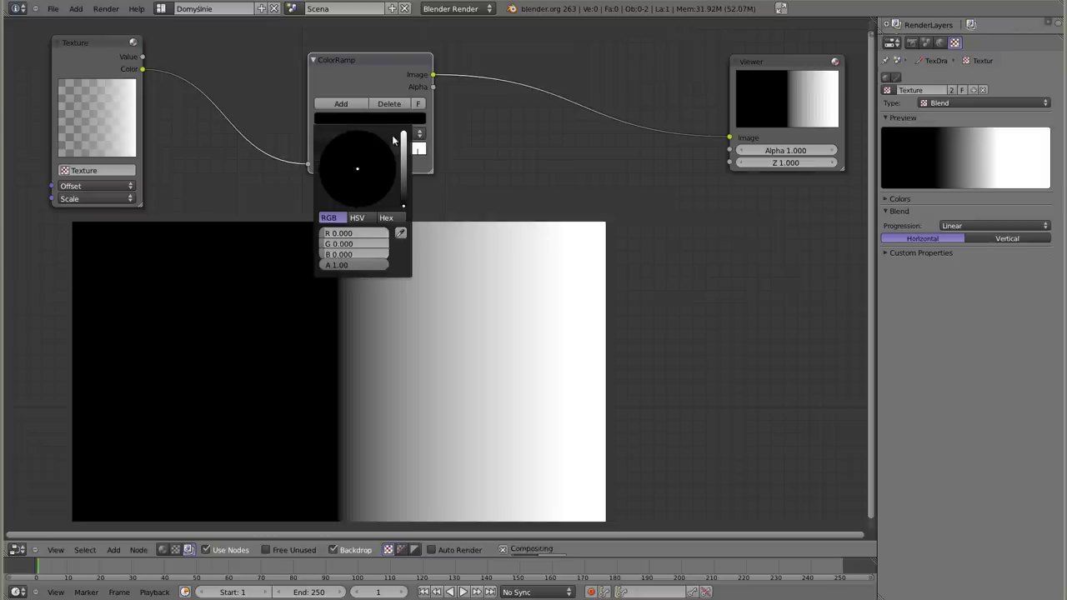
{"action": "left_click_drag", "start_coordinate": [405, 202], "coordinate": [403, 134]}
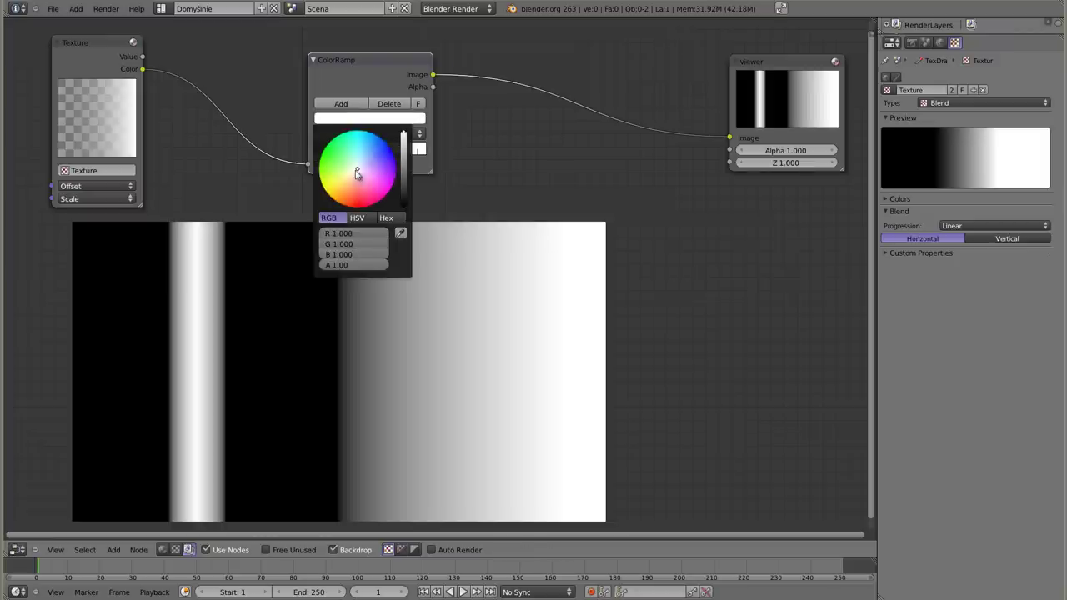
{"action": "left_click_drag", "start_coordinate": [358, 175], "coordinate": [358, 207]}
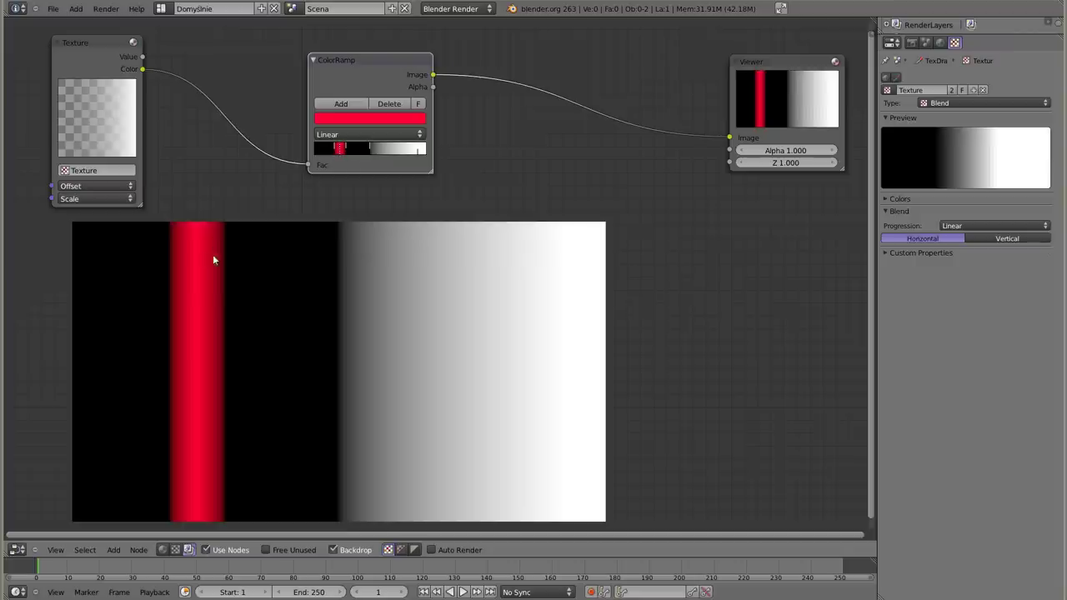
{"action": "mouse_move", "coordinate": [344, 150]}
{"action": "left_mouse_down"}
{"action": "mouse_move", "coordinate": [364, 155]}
{"action": "mouse_move", "coordinate": [317, 157]}
{"action": "left_mouse_up"}
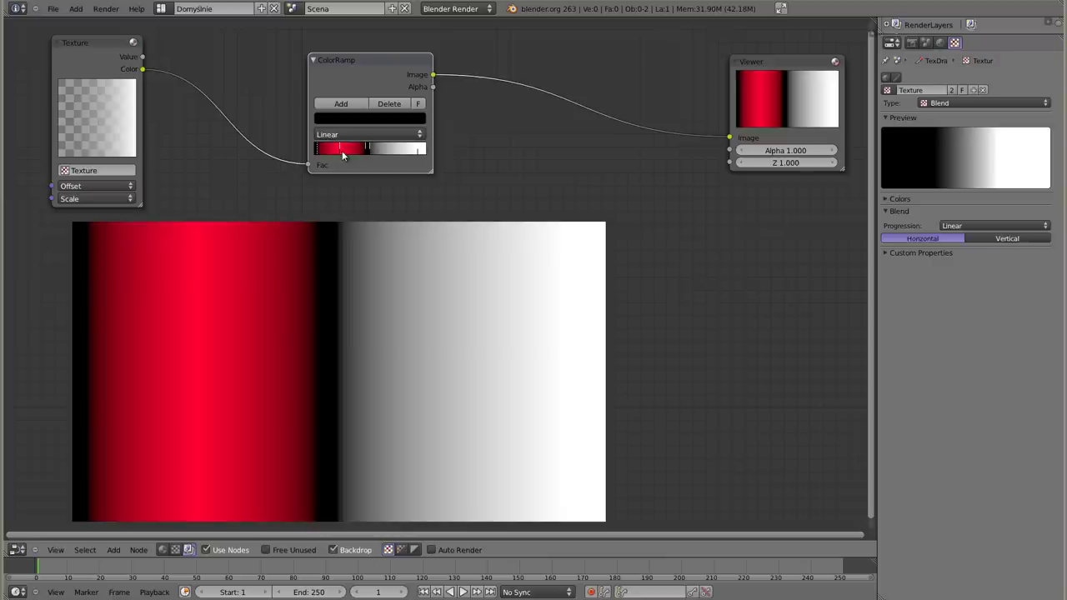
{"action": "left_click_drag", "start_coordinate": [375, 62], "coordinate": [366, 54]}
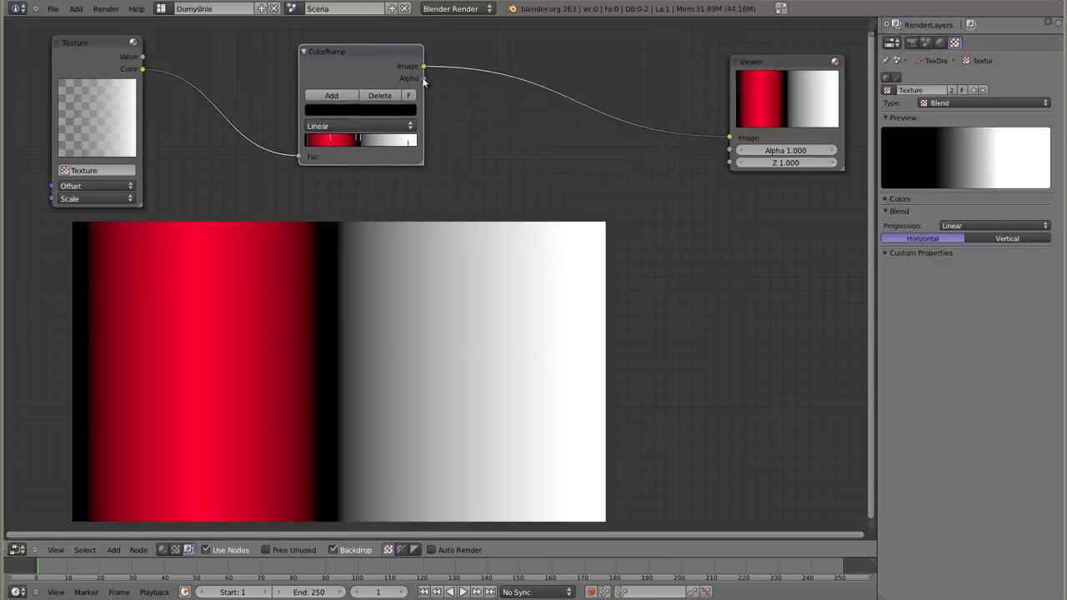
- Link the ColorRamp's Alpha output to the Viewer node's Alpha input
{"action": "left_click_drag", "start_coordinate": [538, 135], "coordinate": [616, 153]}
{"action": "left_click", "coordinate": [401, 550]}
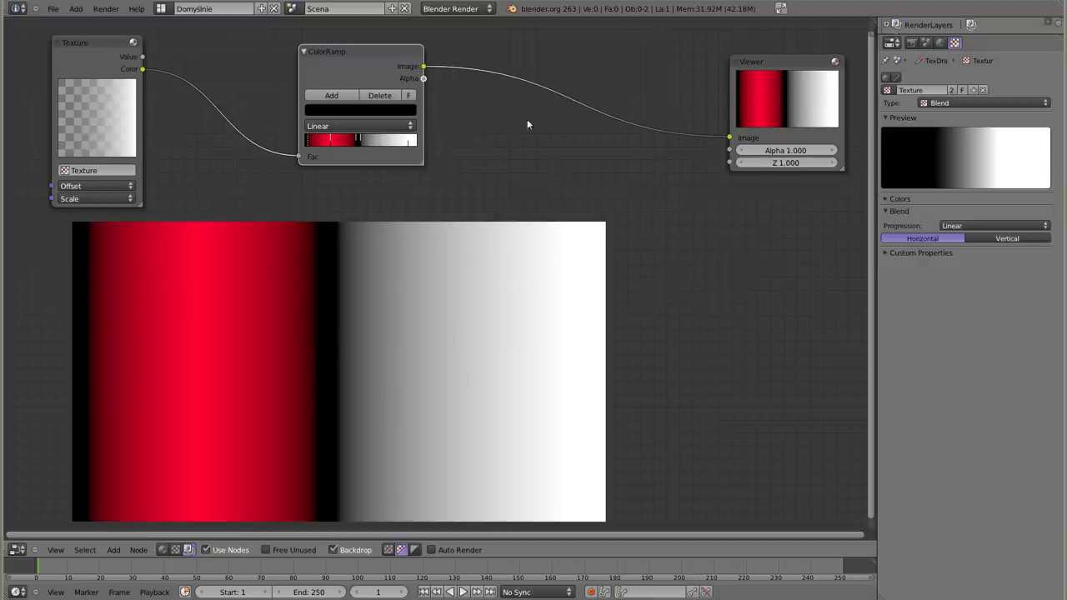
{"action": "left_click_drag", "start_coordinate": [423, 78], "coordinate": [730, 151]}
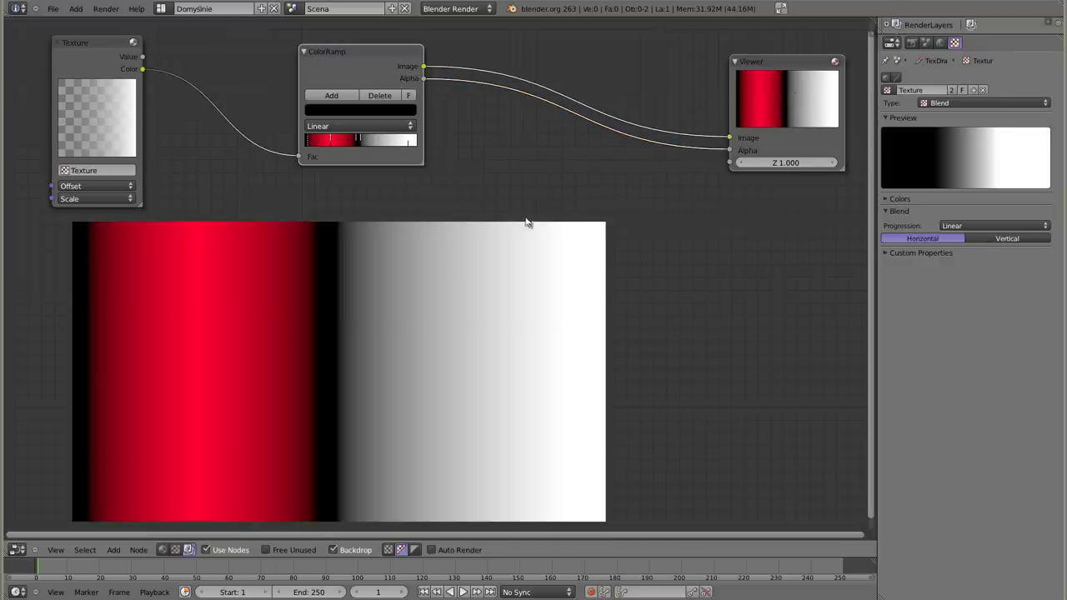
- Lower the red stop's alpha to about 0.5, checking the backdrop's alpha channel before returning to colour
{"action": "left_click", "coordinate": [376, 363]}
{"action": "left_click", "coordinate": [330, 140]}
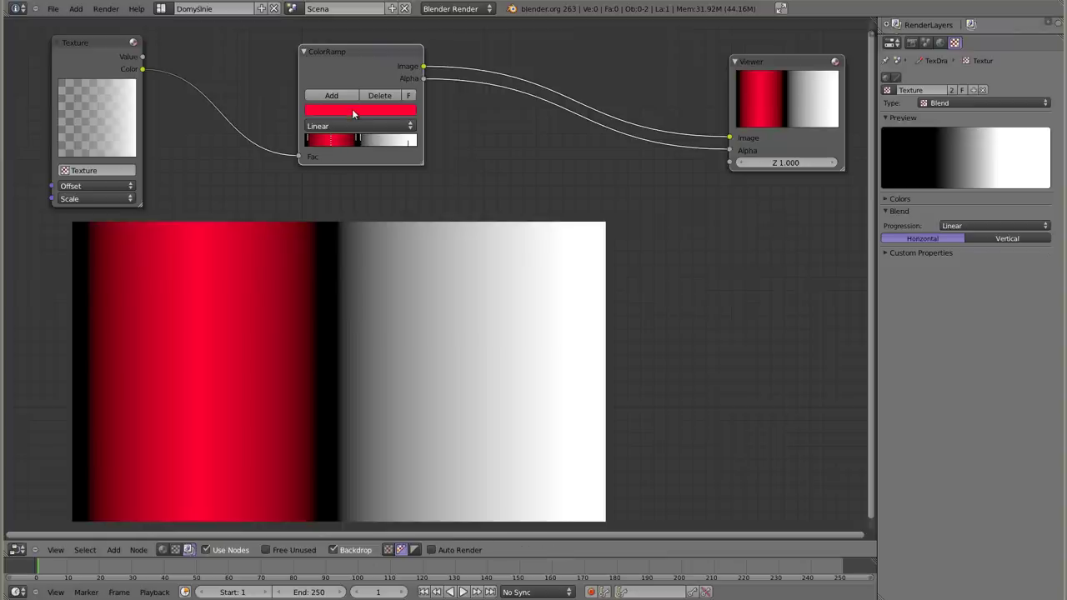
{"action": "left_click", "coordinate": [353, 114]}
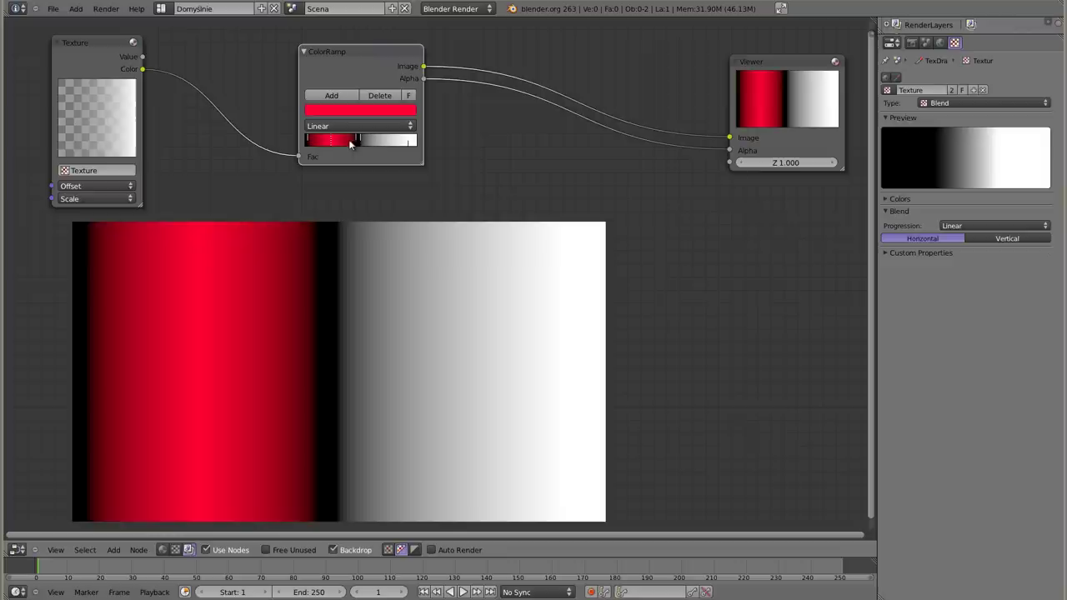
{"action": "left_click", "coordinate": [356, 111]}
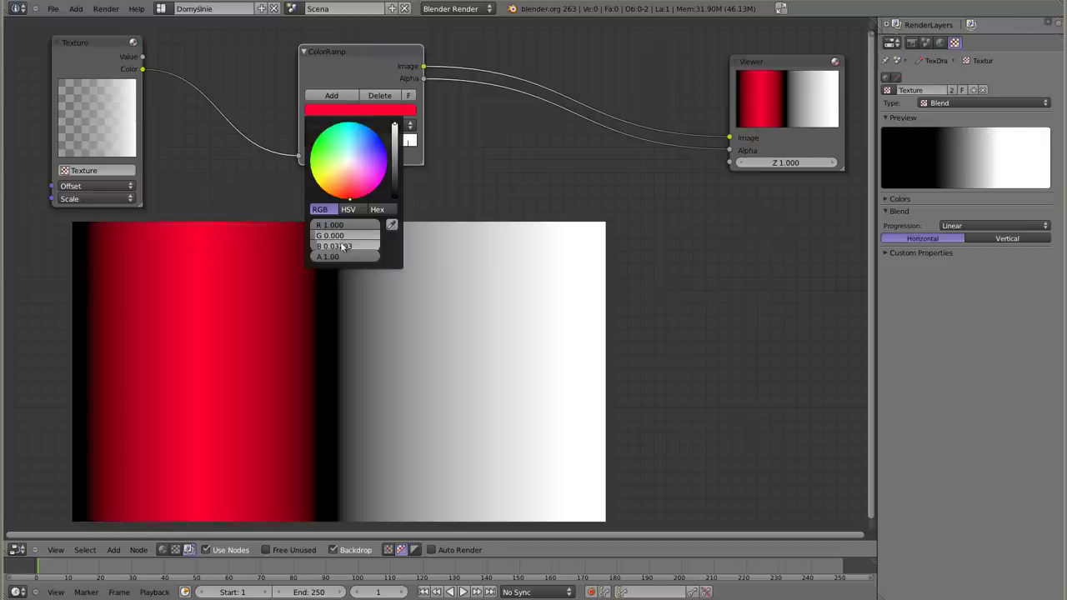
{"action": "left_click_drag", "start_coordinate": [380, 261], "coordinate": [305, 261]}
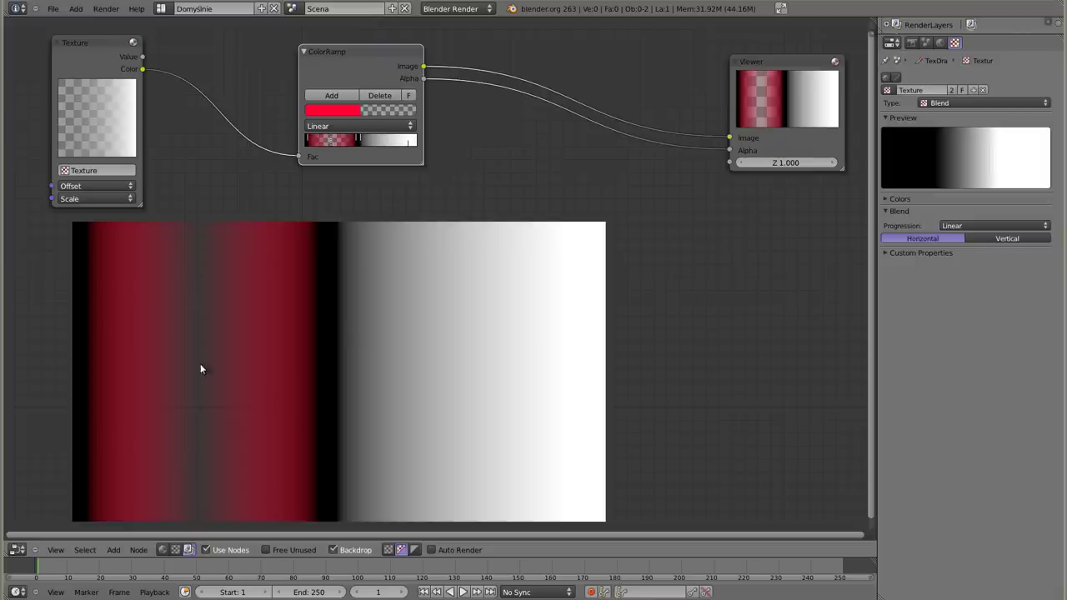
{"action": "left_click", "coordinate": [415, 550]}
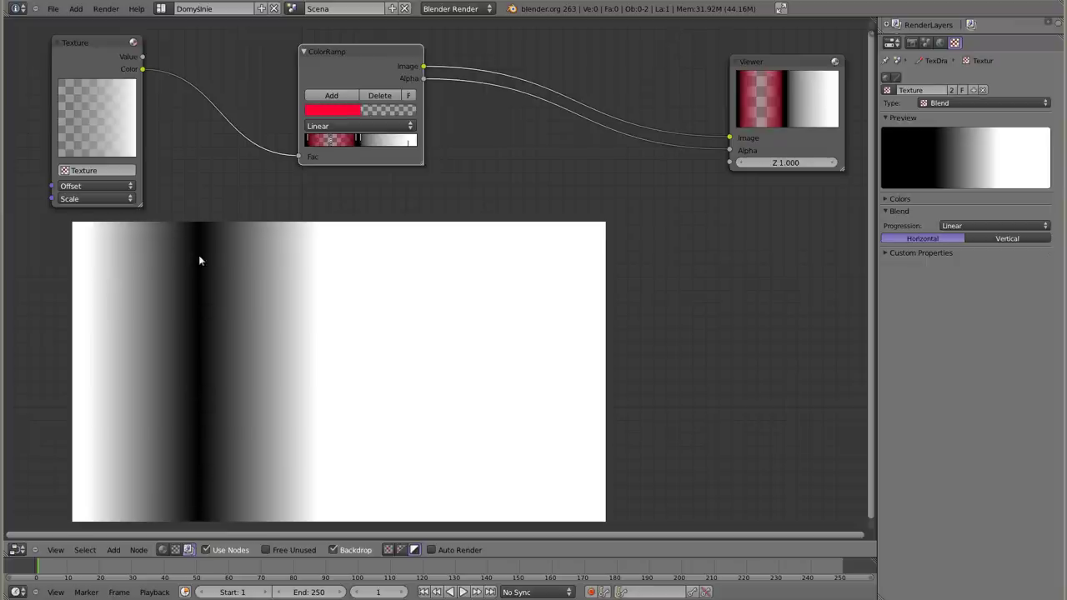
{"action": "left_click", "coordinate": [402, 549]}
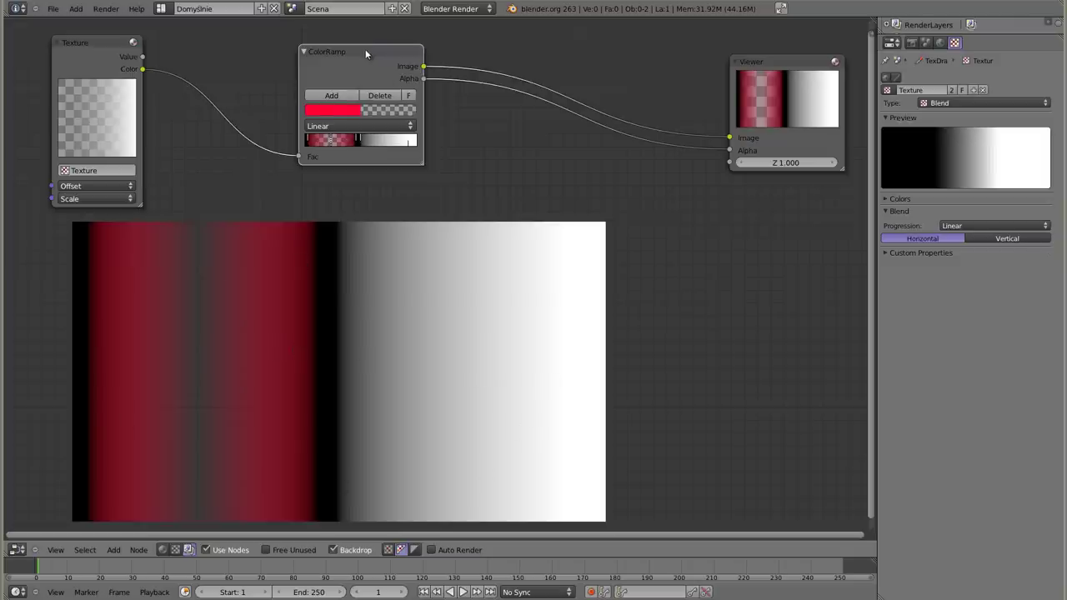
- Reposition the ColorRamp, slide its left black stop right, and set the white stop's alpha to 0
{"action": "left_click_drag", "start_coordinate": [365, 53], "coordinate": [334, 61]}
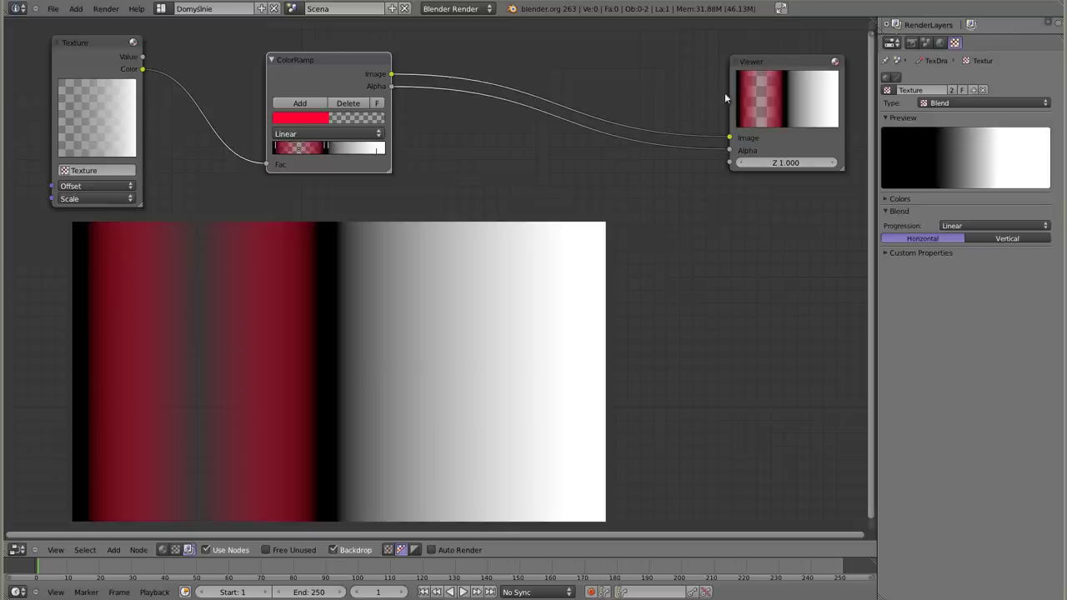
{"action": "left_click_drag", "start_coordinate": [276, 148], "coordinate": [331, 155]}
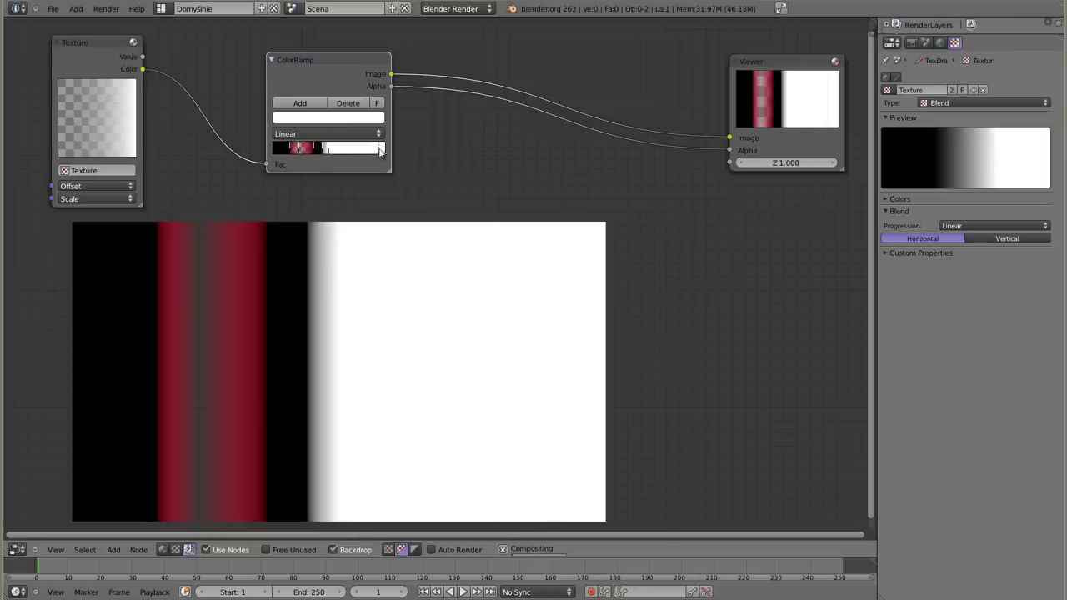
{"action": "left_click", "coordinate": [337, 117]}
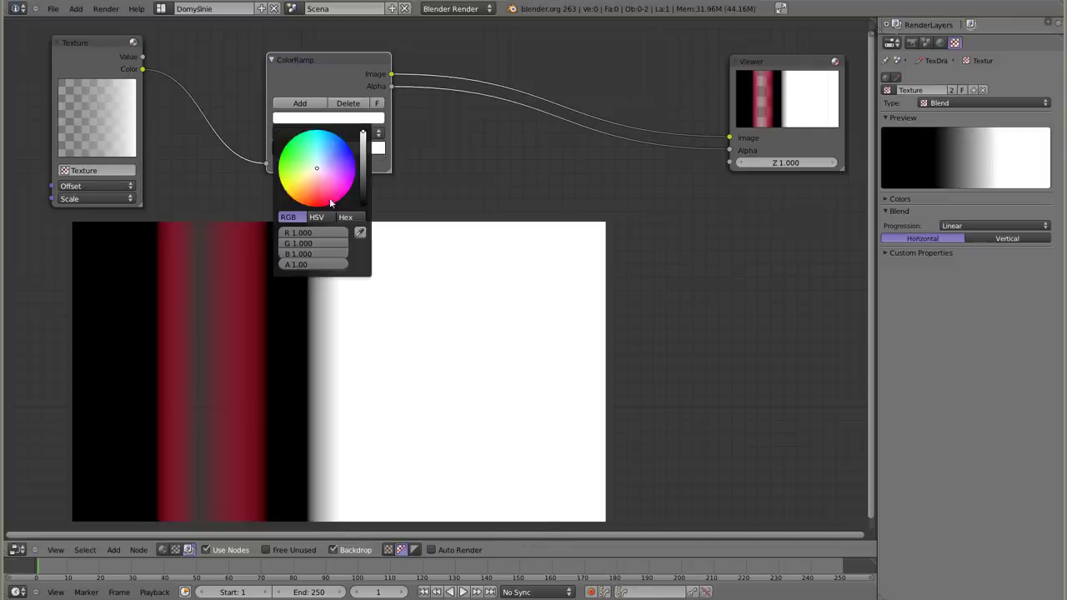
{"action": "left_click_drag", "start_coordinate": [334, 268], "coordinate": [287, 265]}
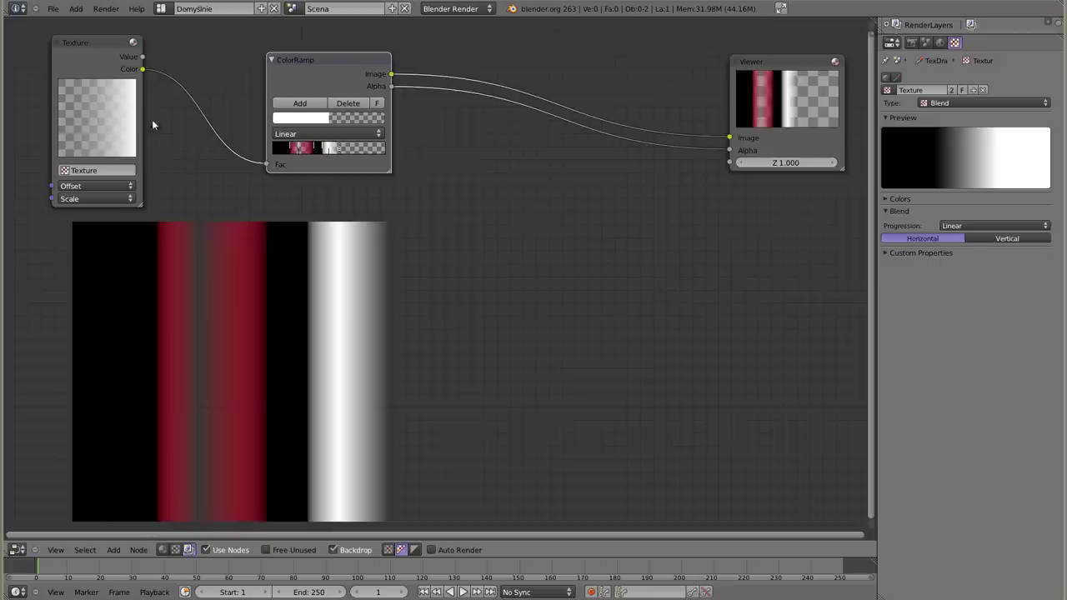
- Make Texture.001 a single-user, coloured, hard-noise Clouds texture at size 1.00, assigned to the Texture node
{"action": "left_click", "coordinate": [951, 89]}
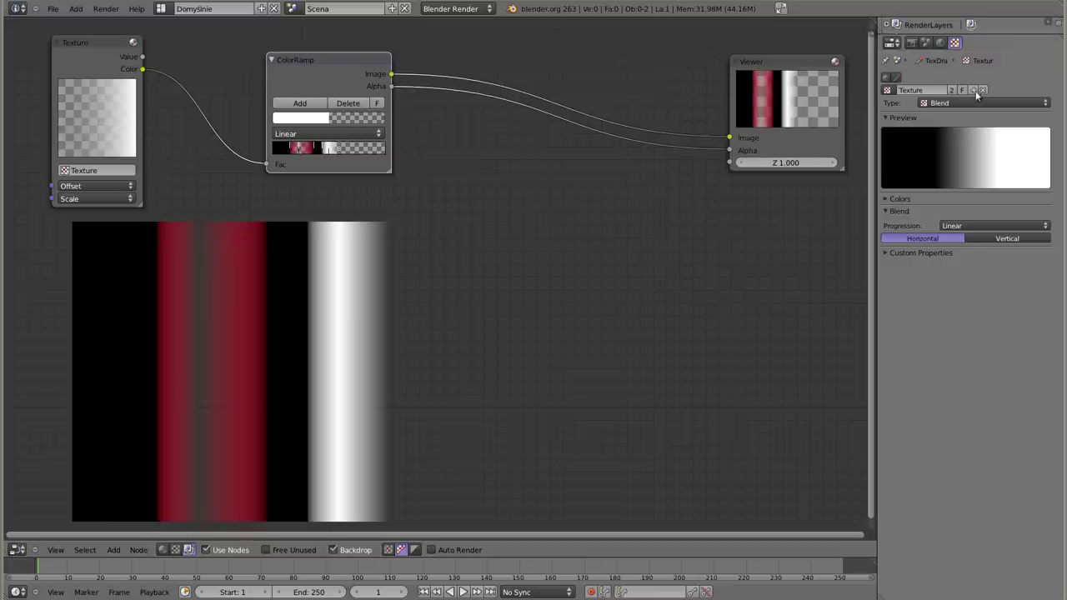
{"action": "left_click", "coordinate": [948, 103]}
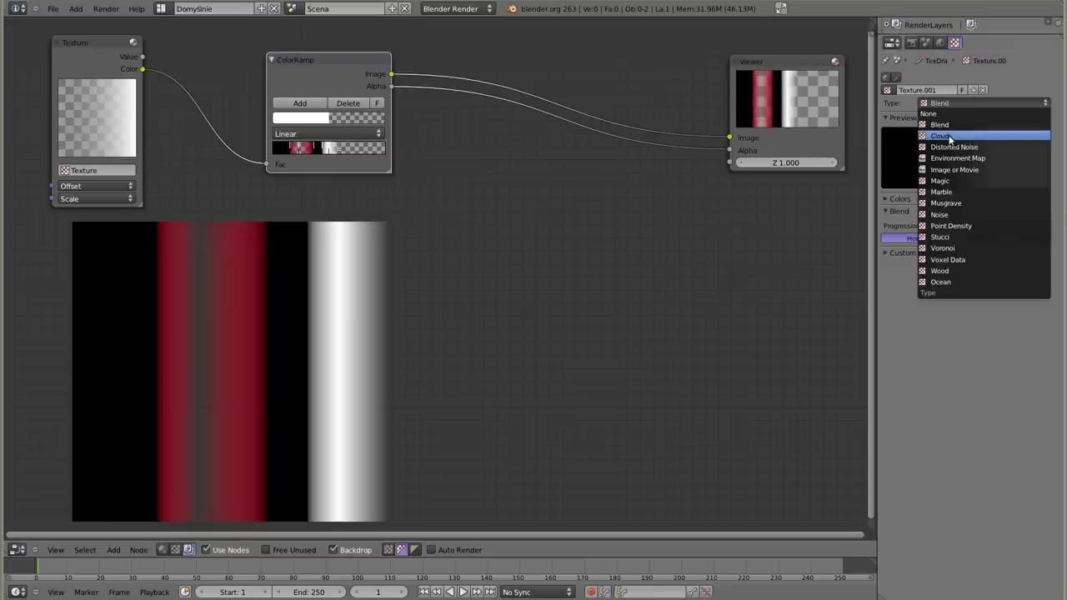
{"action": "left_click", "coordinate": [948, 135]}
{"action": "left_click", "coordinate": [923, 276]}
{"action": "type", "text": "1"}
{"action": "key", "text": "Return"}
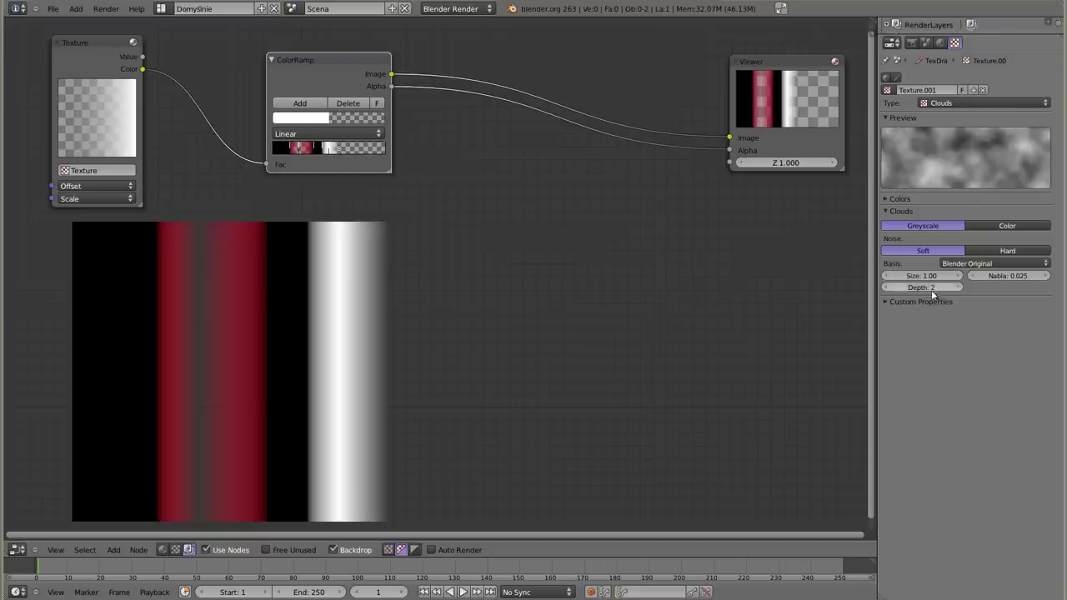
{"action": "left_click", "coordinate": [1006, 250]}
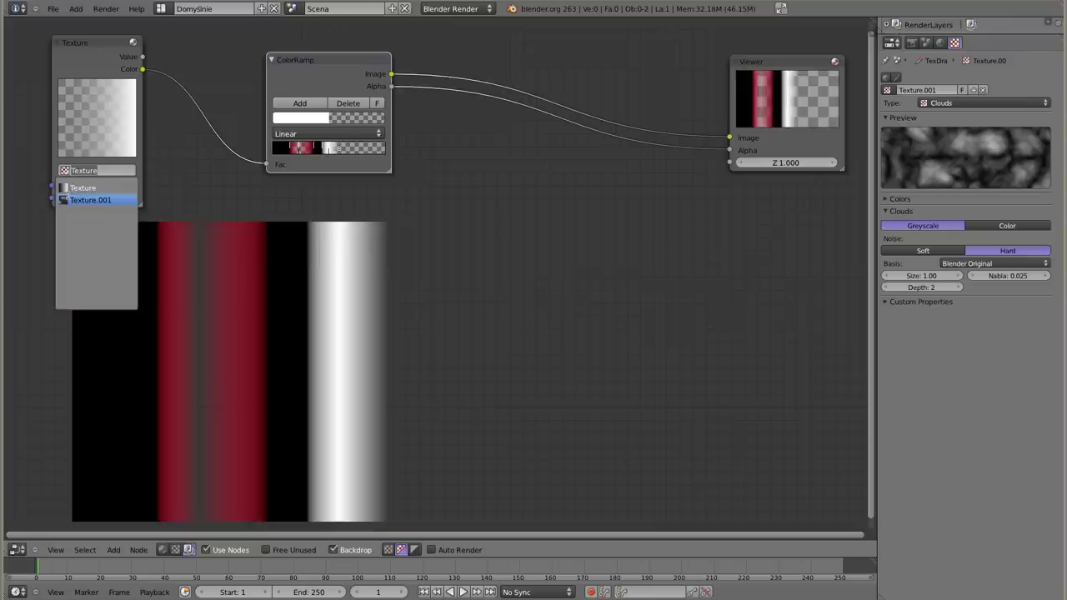
{"action": "left_click", "coordinate": [90, 200]}
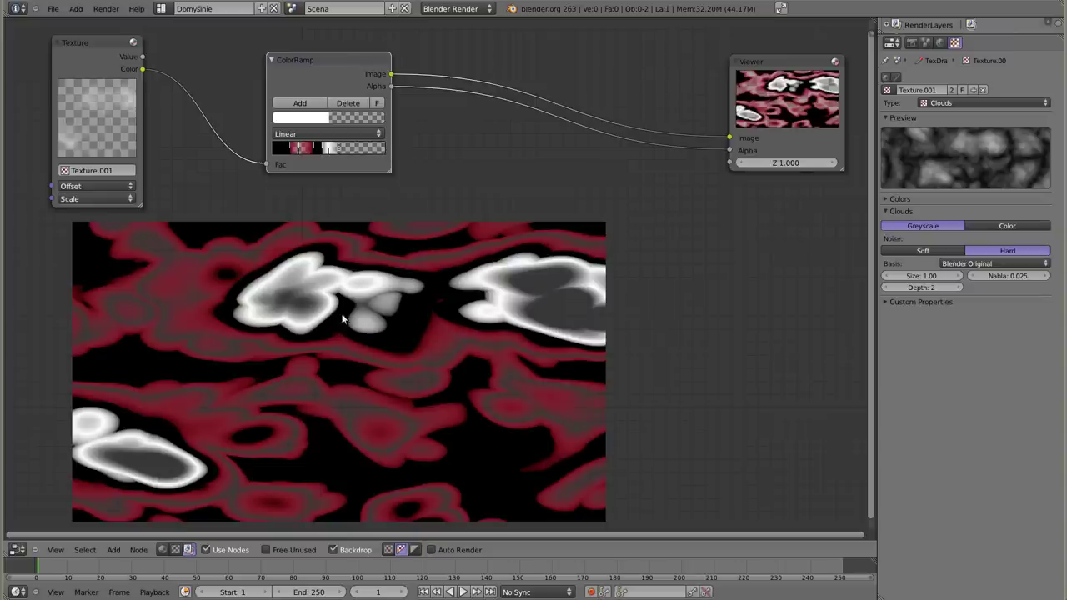
{"action": "left_click", "coordinate": [998, 225]}
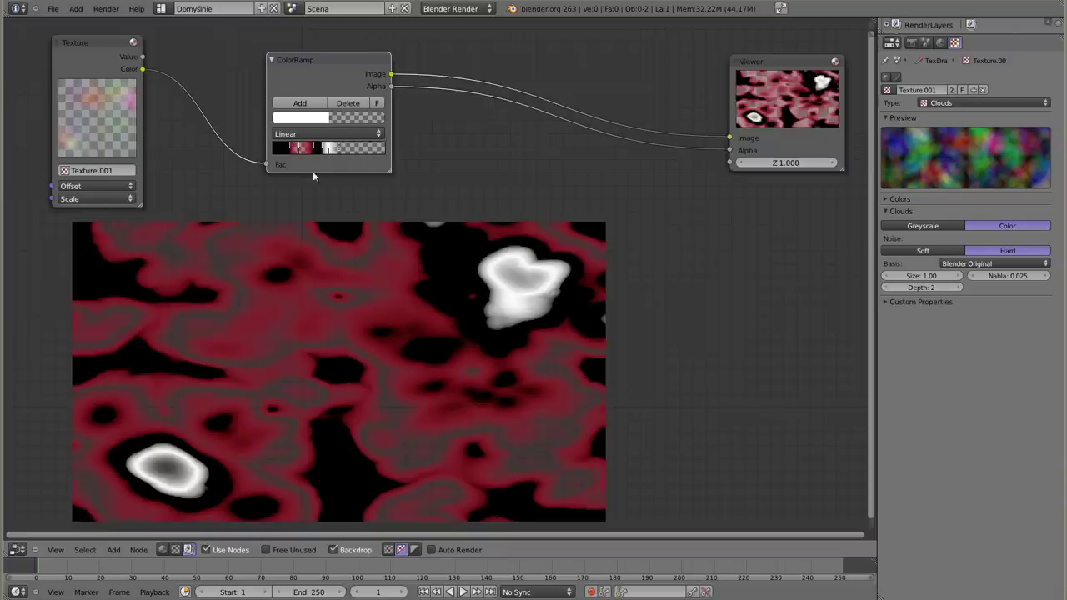
- Select the ColorRamp's red and black colour stops, leaving interpolation on Linear
{"action": "left_click", "coordinate": [349, 135]}
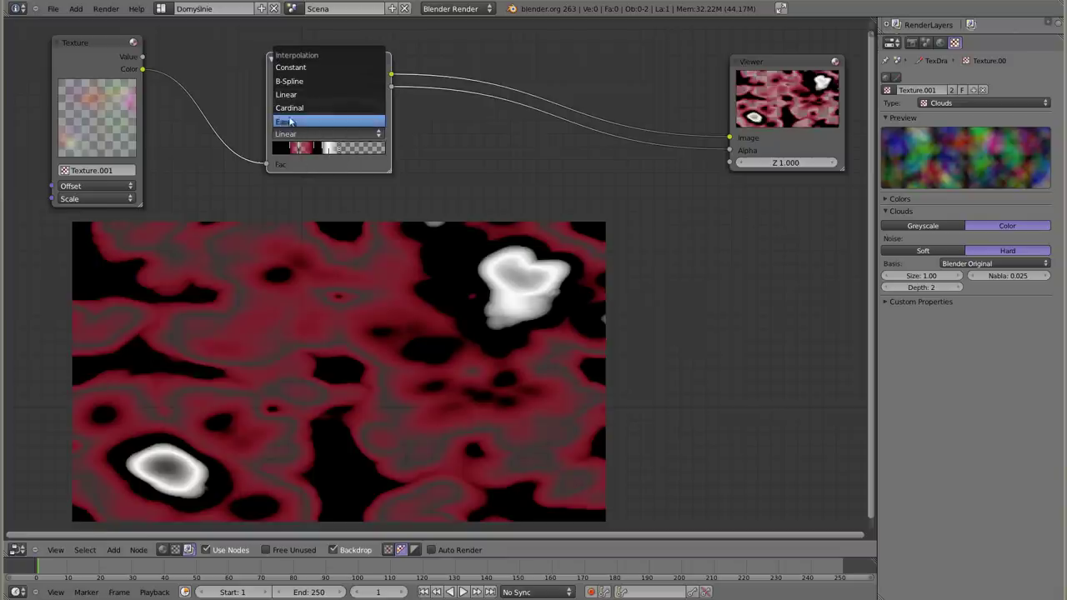
{"action": "left_click", "coordinate": [280, 148]}
{"action": "left_click", "coordinate": [290, 152]}
{"action": "left_click", "coordinate": [295, 151]}
{"action": "left_click", "coordinate": [293, 151]}
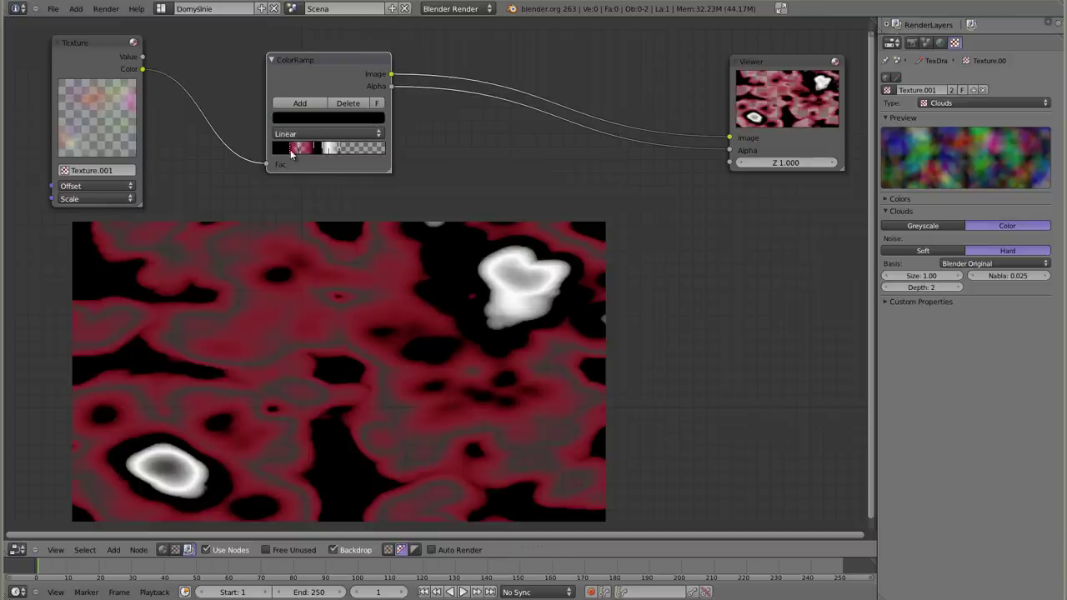
- Compare Cardinal, B-Spline and Constant interpolation on the ColorRamp in the backdrop
{"action": "left_click", "coordinate": [307, 133]}
{"action": "left_click", "coordinate": [305, 105]}
{"action": "left_click", "coordinate": [329, 133]}
{"action": "left_click", "coordinate": [323, 83]}
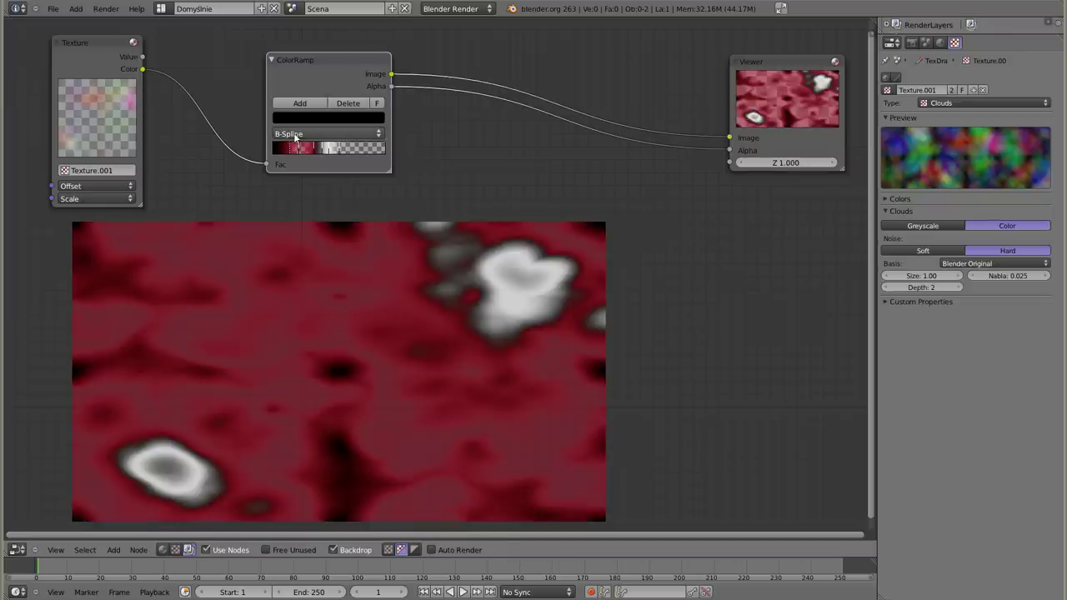
{"action": "left_click", "coordinate": [298, 134]}
{"action": "left_click", "coordinate": [306, 80]}
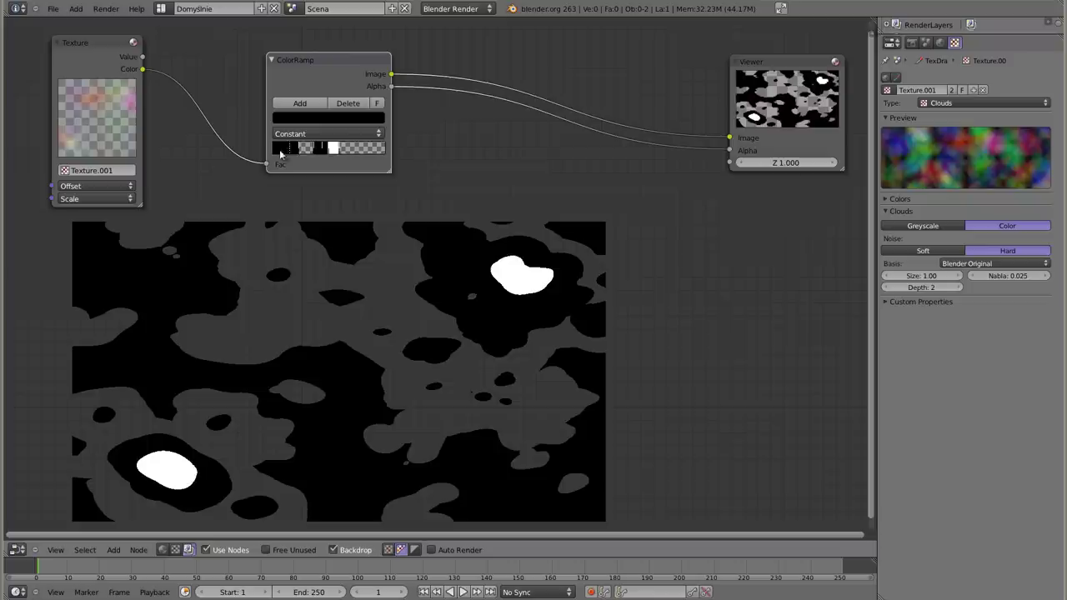
- Return the ColorRamp to Linear interpolation and nudge the node slightly left and down
{"action": "left_click", "coordinate": [332, 134]}
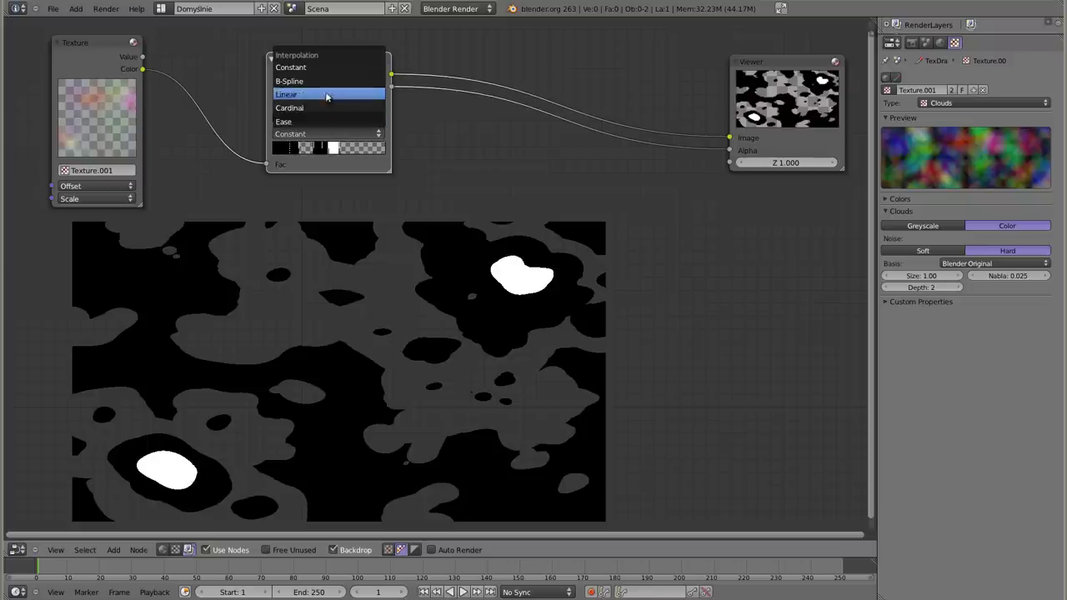
{"action": "left_click", "coordinate": [329, 94]}
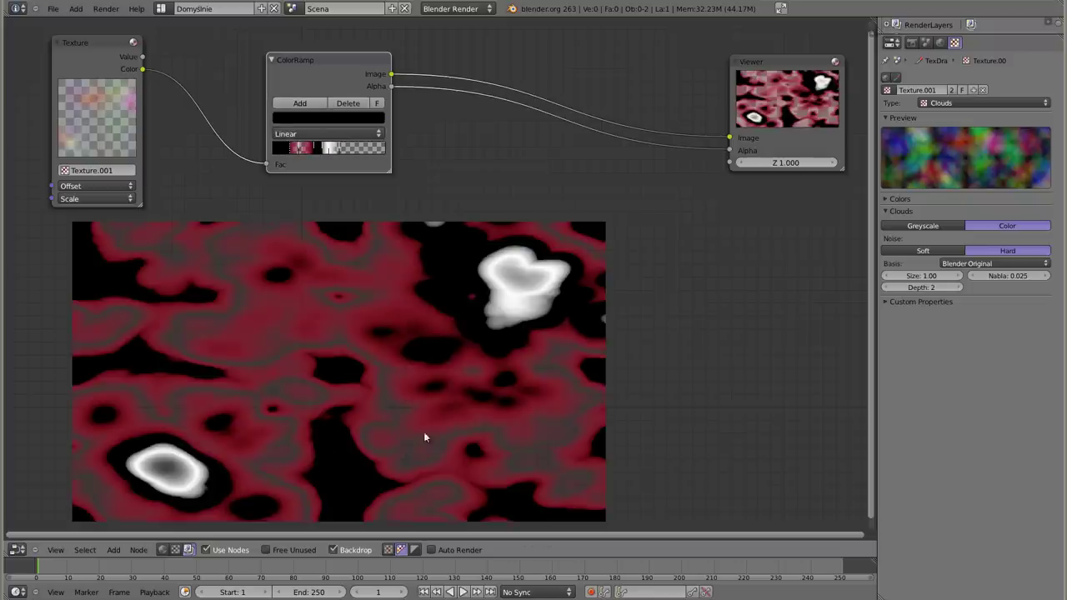
{"action": "left_click_drag", "start_coordinate": [333, 56], "coordinate": [300, 82]}
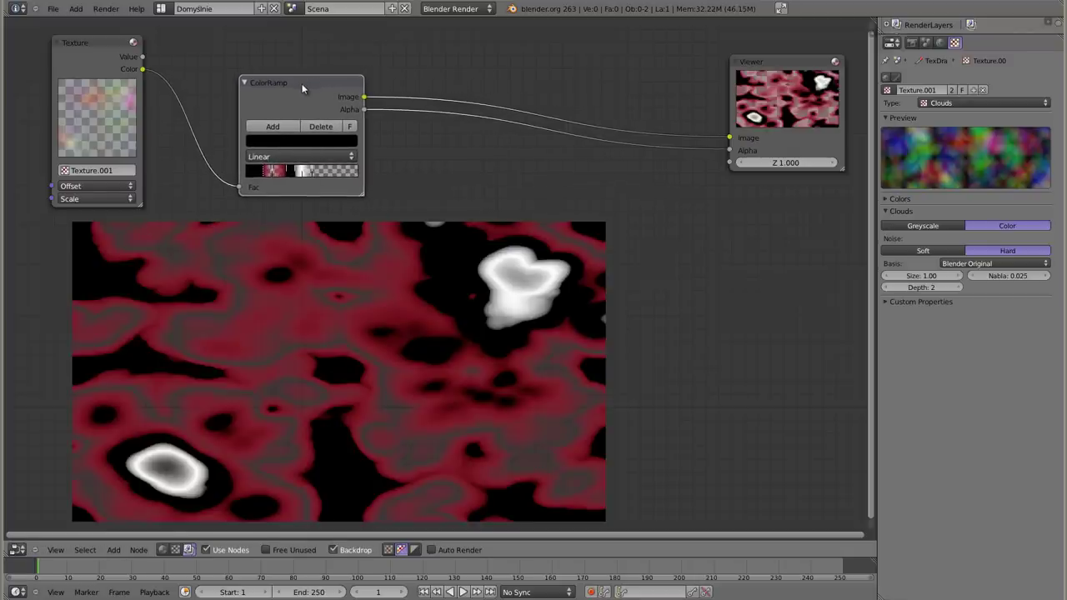